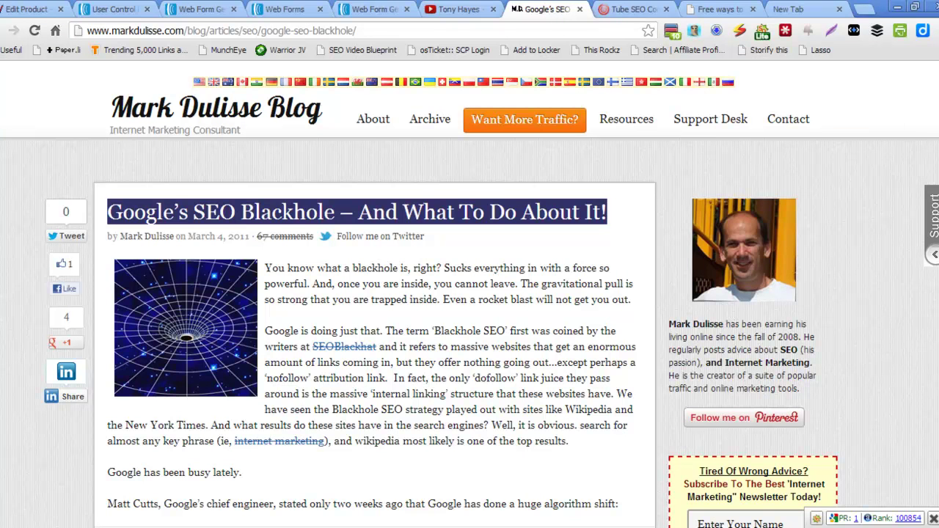
- Copy the blog post's title "Google's SEO Blackhole – And What To Do About It!"
{"action": "scroll", "coordinate": [815, 163], "scroll_direction": "down", "scroll_amount": 2}
{"action": "left_click", "coordinate": [511, 151]}
{"action": "left_click_drag", "start_coordinate": [637, 123], "coordinate": [109, 126]}
{"action": "right_click", "coordinate": [160, 130]}
{"action": "left_click", "coordinate": [229, 133]}
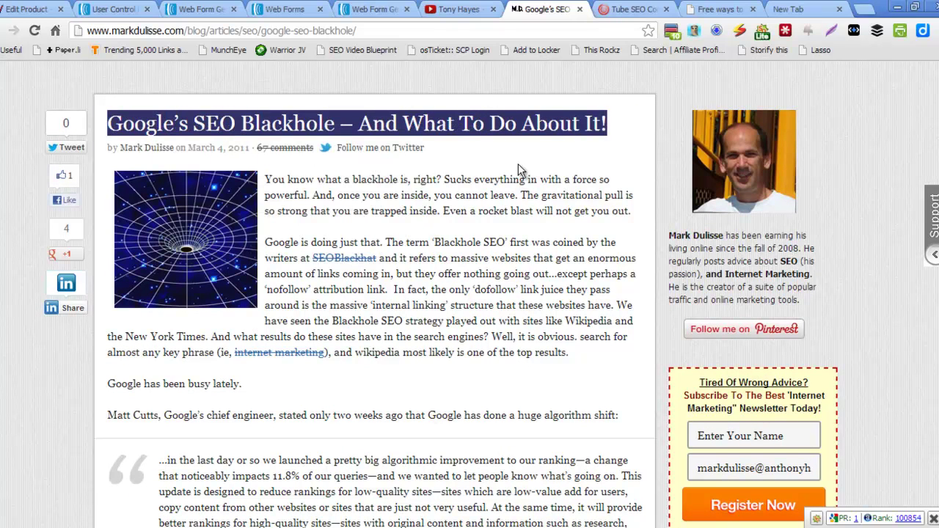
{"action": "scroll", "coordinate": [518, 163], "scroll_direction": "up", "scroll_amount": 2}
{"action": "scroll", "coordinate": [450, 202], "scroll_direction": "down", "scroll_amount": 1}
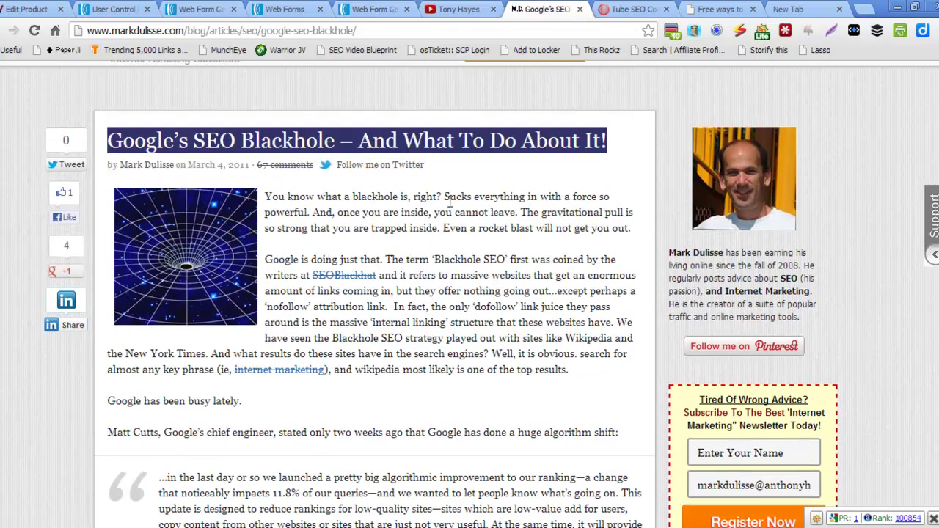
{"action": "left_click", "coordinate": [273, 144]}
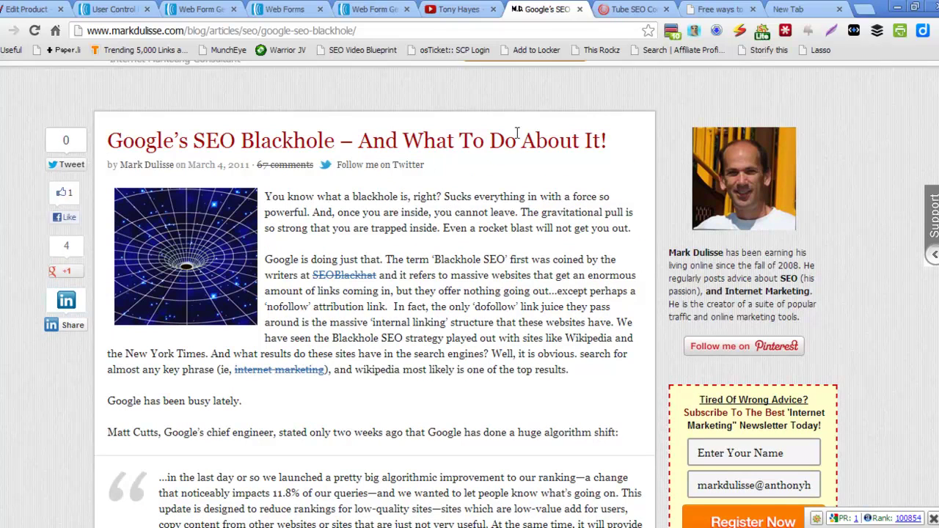
- Switch to Tube SEO Commando and replace the placeholder text in the TTS Video Creator article box with the copied title
{"action": "key", "text": "alt+Tab"}
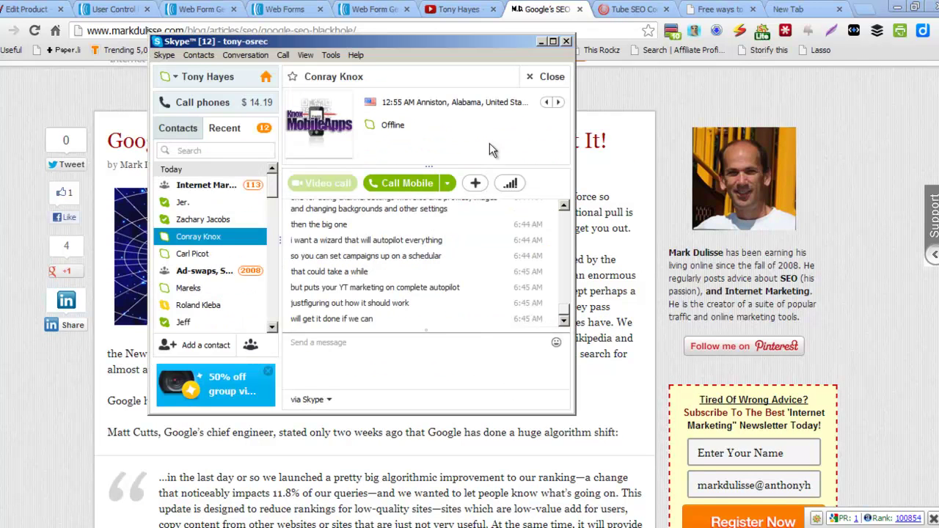
{"action": "left_click", "coordinate": [543, 41]}
{"action": "key", "text": "alt+Tab"}
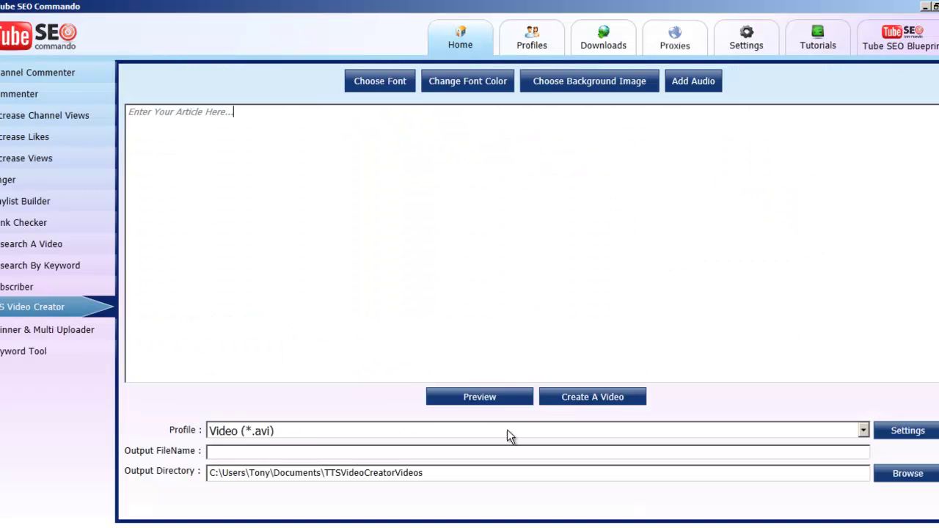
{"action": "left_click_drag", "start_coordinate": [283, 115], "coordinate": [100, 114]}
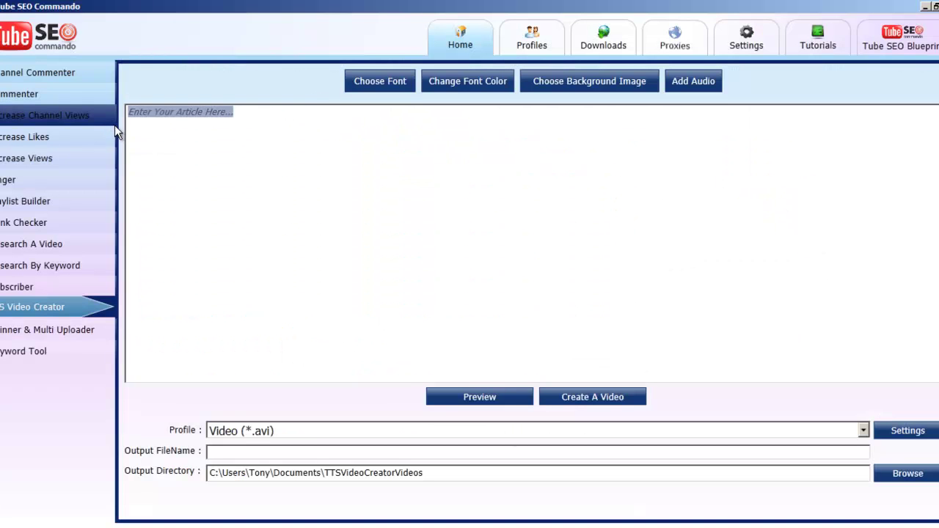
{"action": "left_click", "coordinate": [278, 136]}
{"action": "left_click_drag", "start_coordinate": [230, 114], "coordinate": [129, 113]}
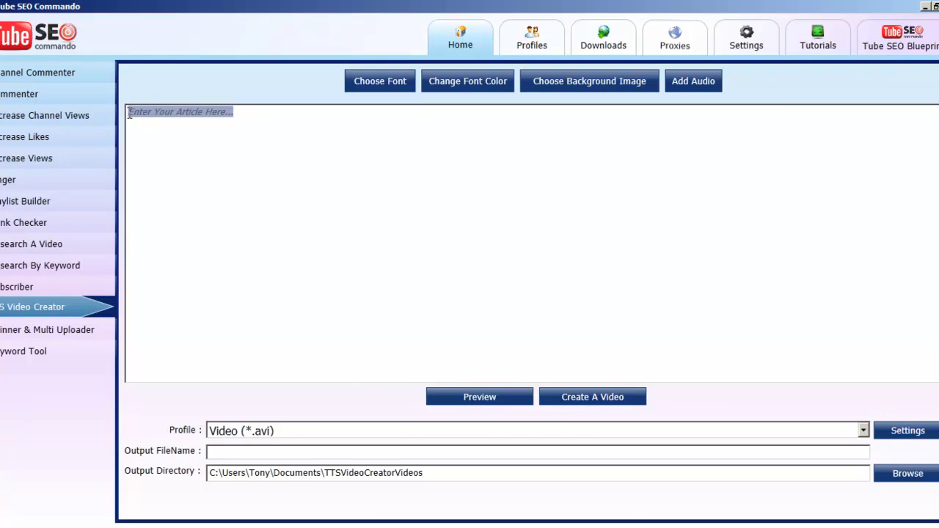
{"action": "key", "text": "ctrl+v"}
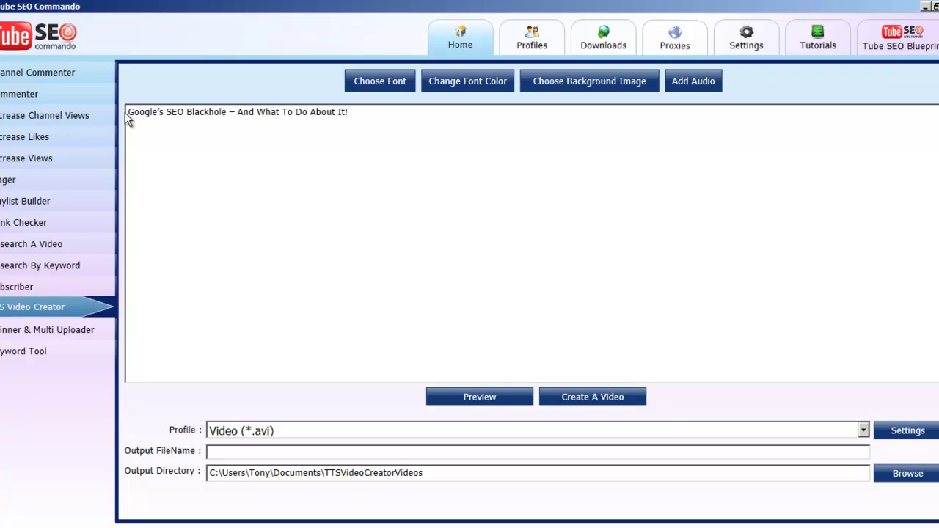
{"action": "type", "text": "This v"}
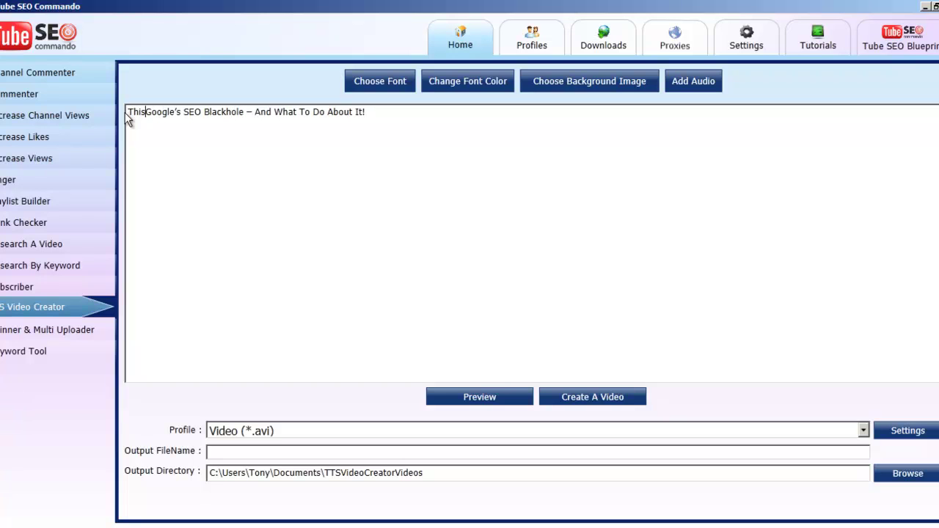
{"action": "type", "text": "ideo"}
{"action": "key", "text": "BackSpace"}
{"action": "key", "text": "BackSpace"}
{"action": "key", "text": "BackSpace"}
{"action": "key", "text": "BackSpace"}
{"action": "key", "text": "BackSpace"}
{"action": "key", "text": "BackSpace"}
{"action": "key", "text": "BackSpace"}
{"action": "key", "text": "BackSpace"}
{"action": "key", "text": "BackSpace"}
{"action": "key", "text": "BackSpace"}
{"action": "key", "text": "BackSpace"}
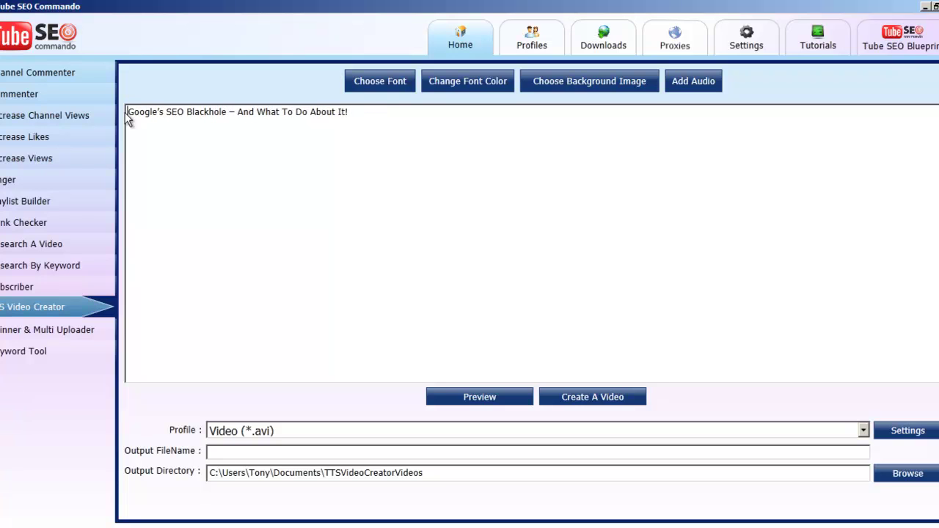
- Insert "YouTube SEO is subject to" in front of the pasted title in the article box
{"action": "type", "text": "YouTube "}
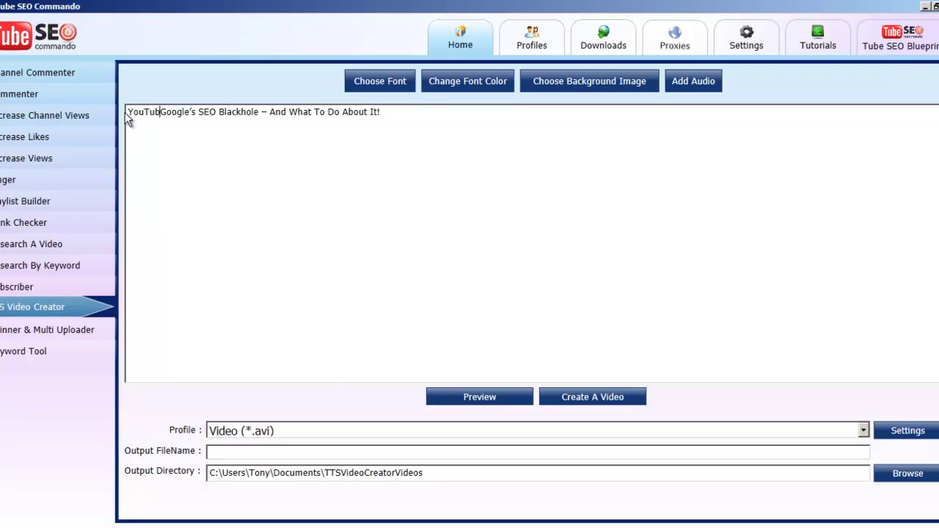
{"action": "type", "text": "SEO is "}
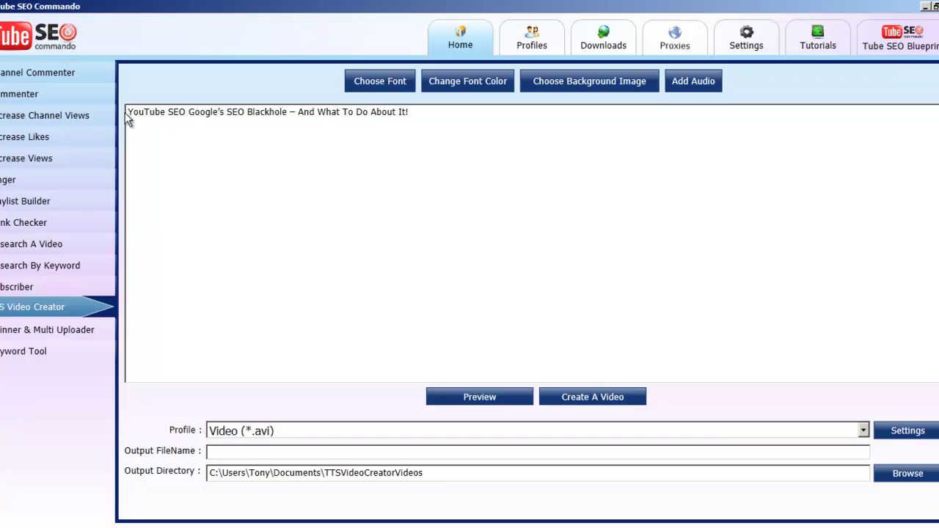
{"action": "type", "text": "subject to"}
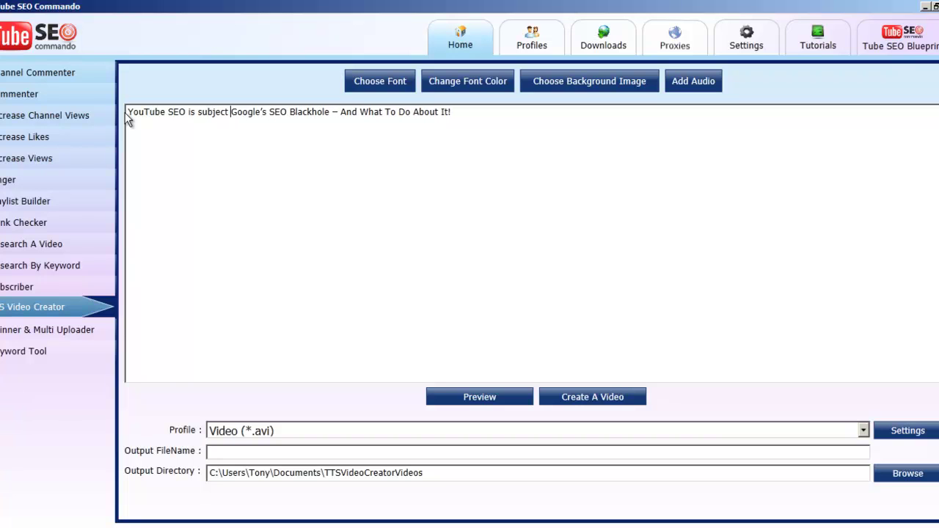
{"action": "key", "text": "BackSpace"}
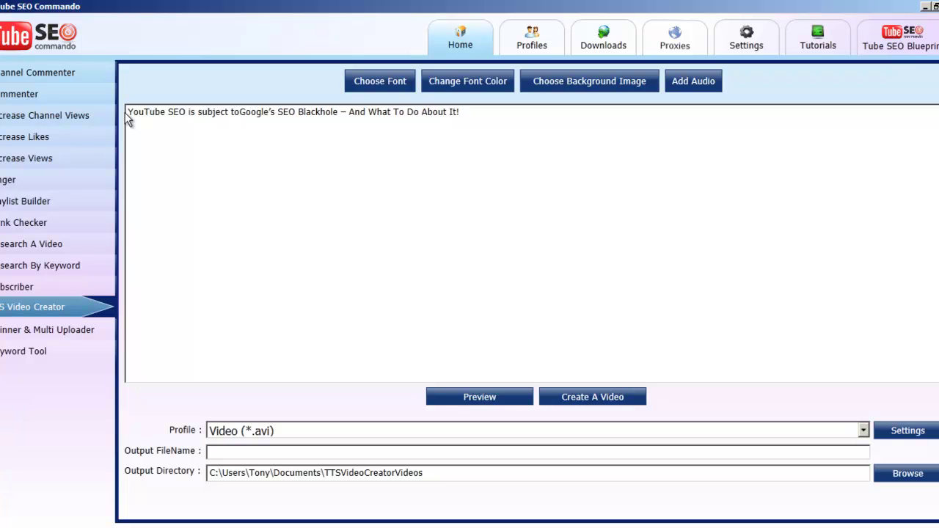
{"action": "left_click", "coordinate": [490, 117]}
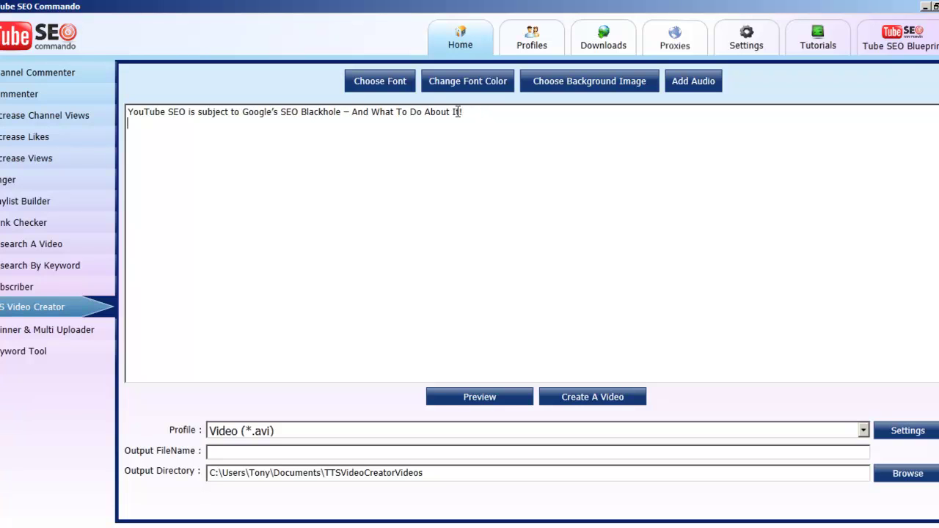
{"action": "key", "text": "Return"}
{"action": "left_click_drag", "start_coordinate": [127, 111], "coordinate": [504, 115]}
{"action": "left_click", "coordinate": [503, 115]}
- Switch to the browser and copy the blog article from "You know what a blackhole is" through "Big diddly squat!"
{"action": "key", "text": "alt+Tab"}
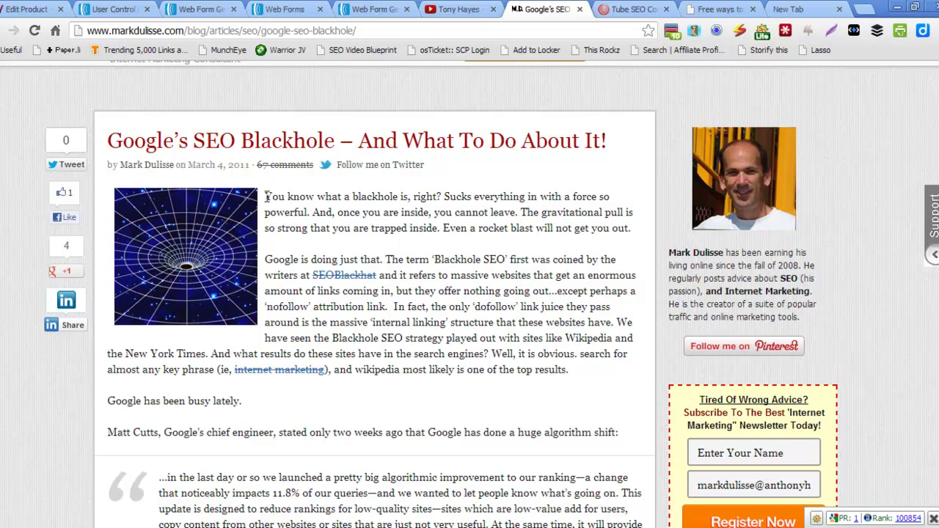
{"action": "left_click_drag", "start_coordinate": [266, 196], "coordinate": [794, 378]}
{"action": "scroll", "coordinate": [794, 378], "scroll_direction": "down", "scroll_amount": 8}
{"action": "scroll", "coordinate": [795, 377], "scroll_direction": "down", "scroll_amount": 5}
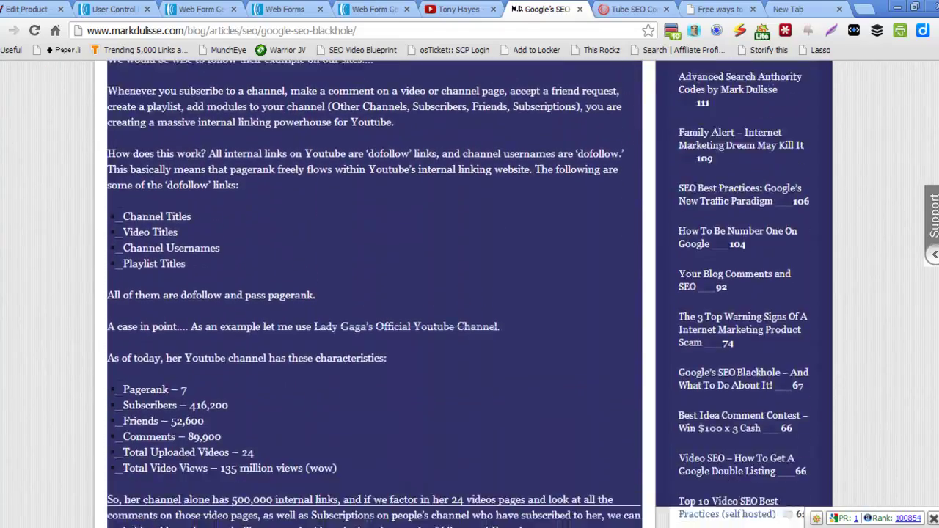
{"action": "left_click_drag", "start_coordinate": [794, 378], "coordinate": [418, 288]}
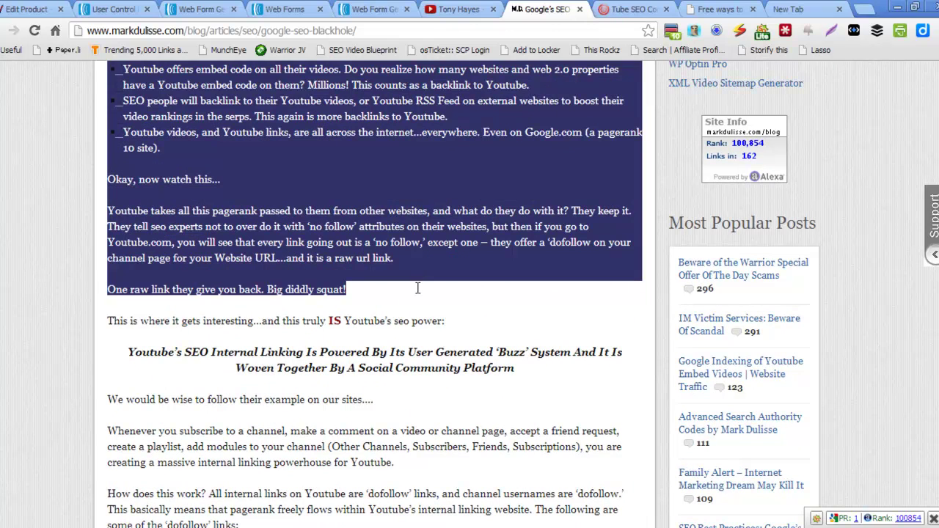
{"action": "right_click", "coordinate": [394, 200]}
{"action": "key", "text": "Escape"}
- Switch back to Tube SEO Commando and paste the copied article text on a new line below the title
{"action": "key", "text": "alt+Tab"}
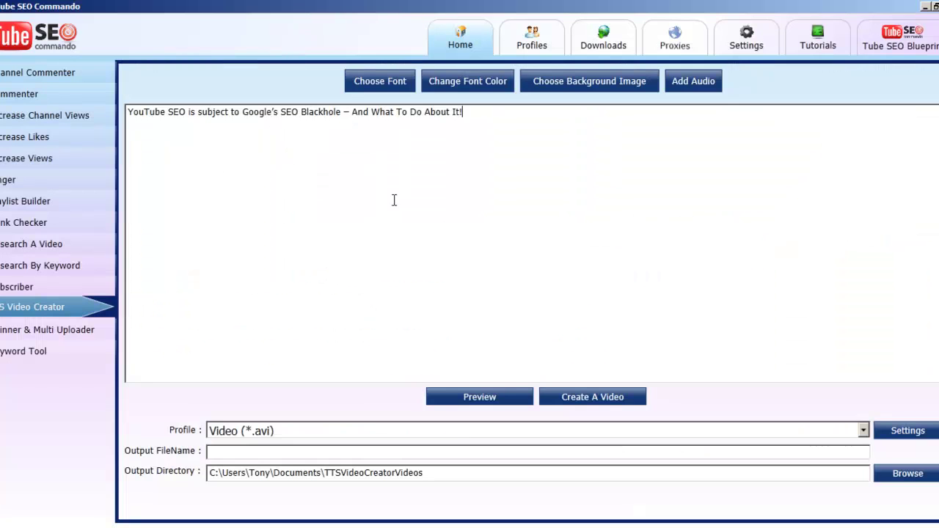
{"action": "key", "text": "Return"}
{"action": "key", "text": "ctrl+v"}
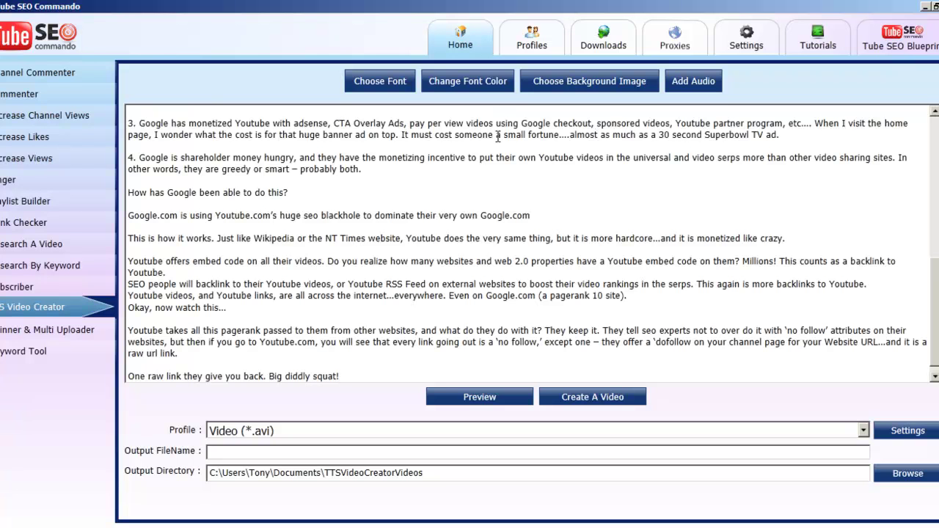
{"action": "scroll", "coordinate": [462, 208], "scroll_direction": "up", "scroll_amount": 10}
{"action": "scroll", "coordinate": [510, 240], "scroll_direction": "down", "scroll_amount": 10}
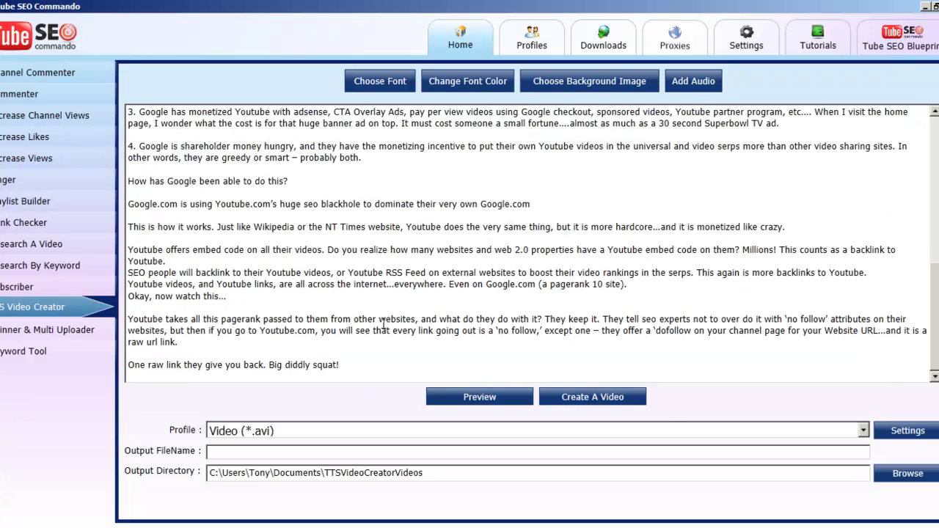
- Add the closing line "Please comment on what you think the impact of Google SEO blackhole has on YouTube SEO and video marketing." below the article
{"action": "key", "text": "Return"}
{"action": "key", "text": "Return"}
{"action": "type", "text": "Please comment"}
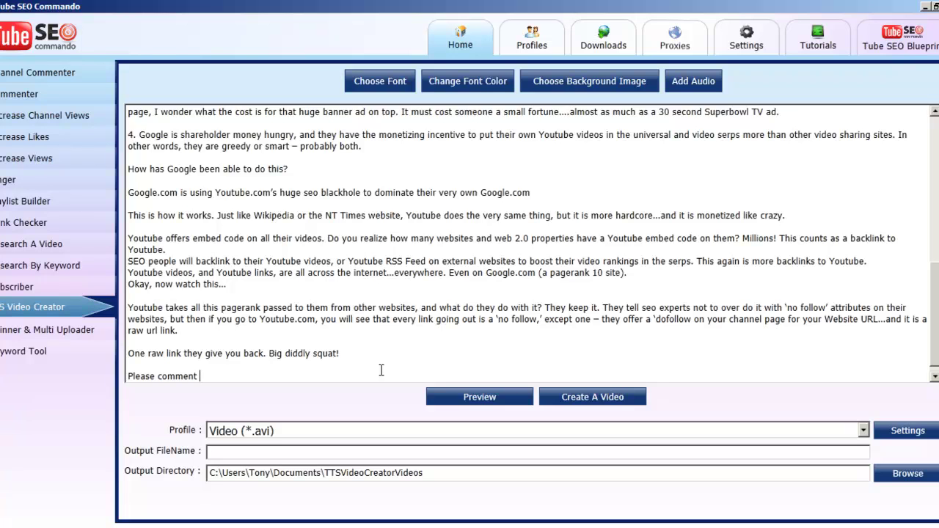
{"action": "type", "text": " on what you think the impact of Google"}
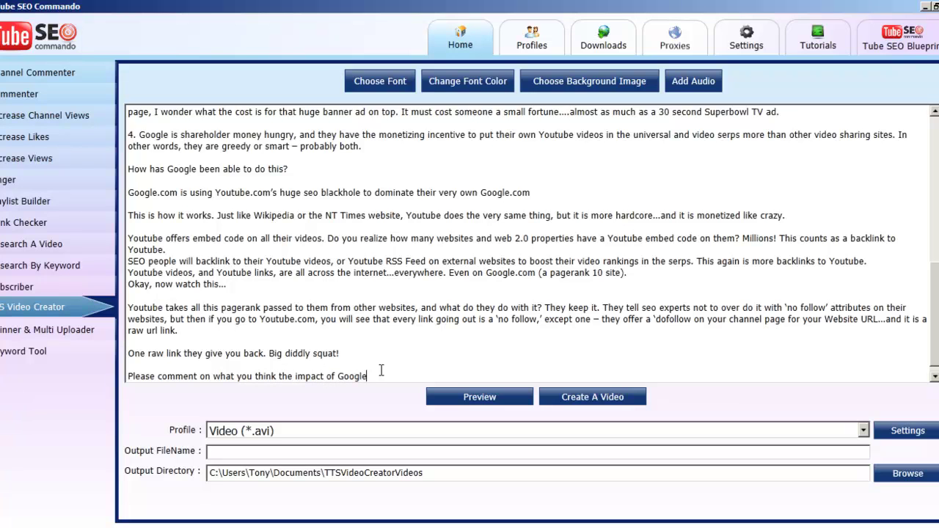
{"action": "type", "text": "k"}
{"action": "key", "text": "BackSpace"}
{"action": "key", "text": "BackSpace"}
{"action": "key", "text": "BackSpace"}
{"action": "key", "text": "BackSpace"}
{"action": "key", "text": "BackSpace"}
{"action": "type", "text": "SEO blackhole has on YouTube SEO and "}
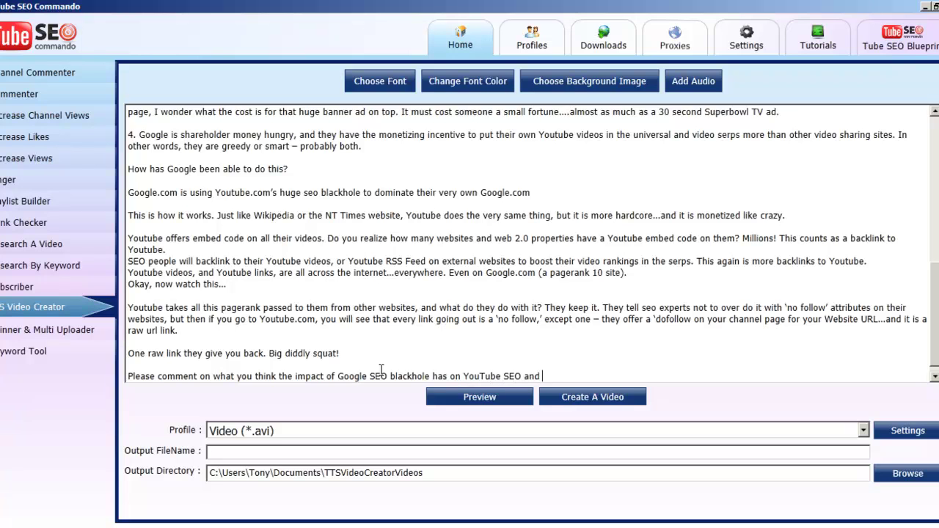
{"action": "type", "text": "video marketing."}
- Set the output profile to Video (*.mp4) and copy the article's title line into the output file name
{"action": "left_click", "coordinate": [863, 431]}
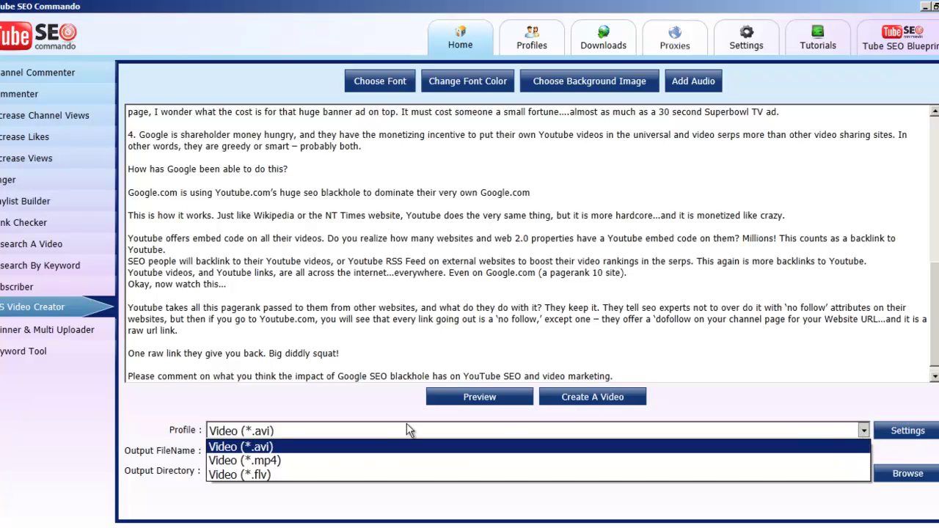
{"action": "left_click", "coordinate": [294, 460]}
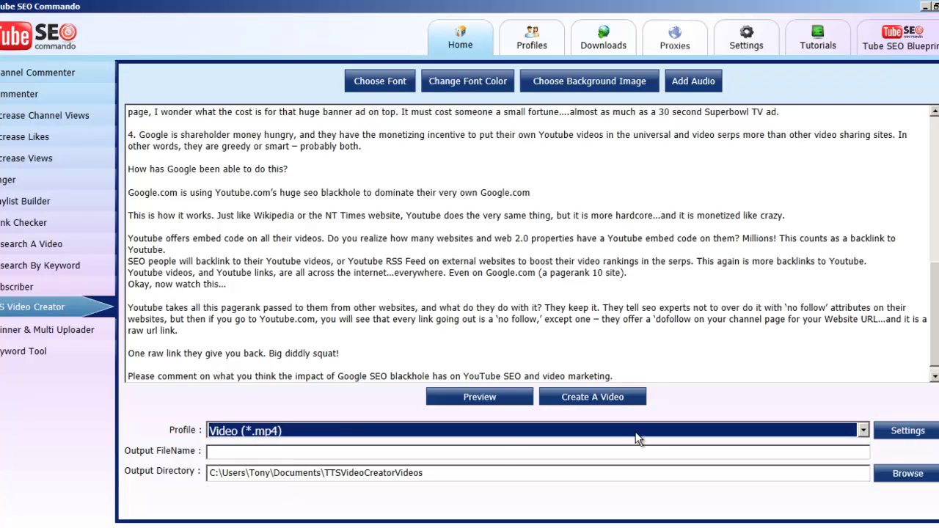
{"action": "left_click", "coordinate": [483, 453]}
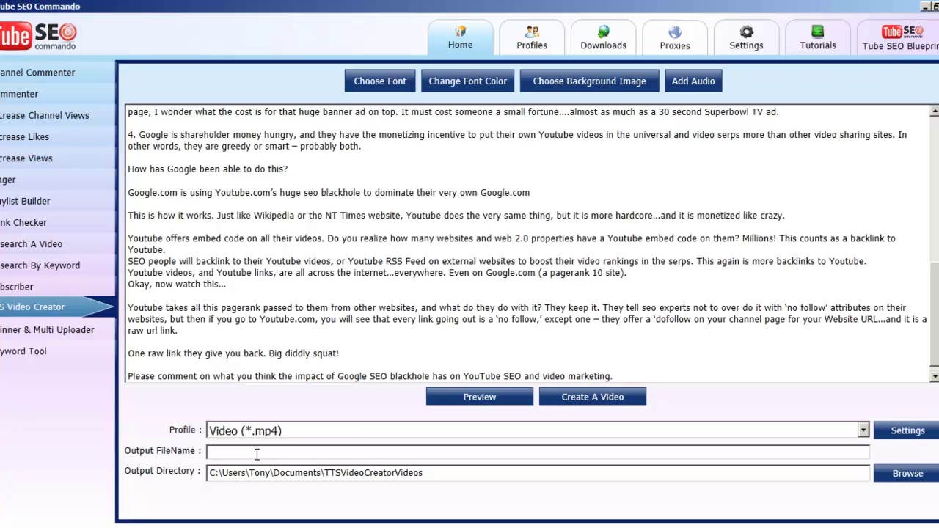
{"action": "scroll", "coordinate": [669, 188], "scroll_direction": "up", "scroll_amount": 6}
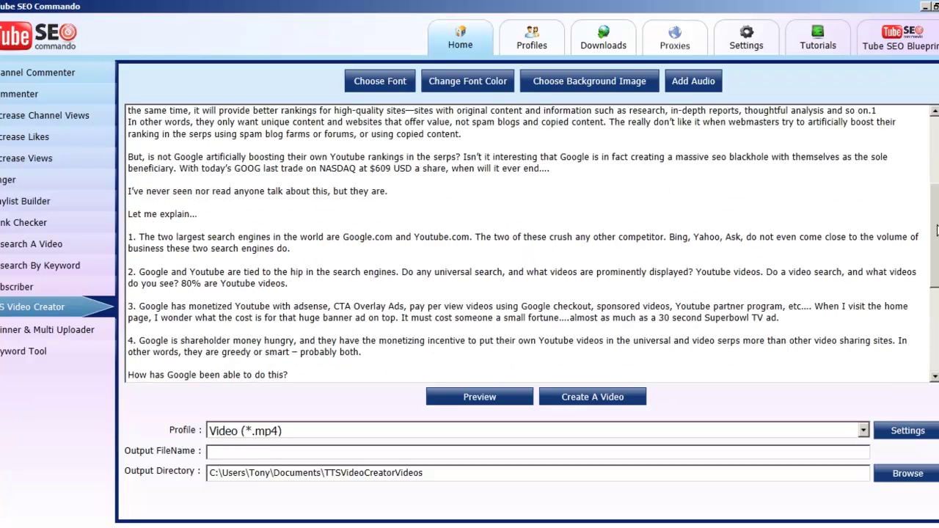
{"action": "scroll", "coordinate": [528, 242], "scroll_direction": "up", "scroll_amount": 5}
{"action": "left_click_drag", "start_coordinate": [490, 111], "coordinate": [129, 111]}
{"action": "right_click", "coordinate": [143, 112]}
{"action": "left_click", "coordinate": [195, 137]}
{"action": "scroll", "coordinate": [500, 231], "scroll_direction": "down", "scroll_amount": 6}
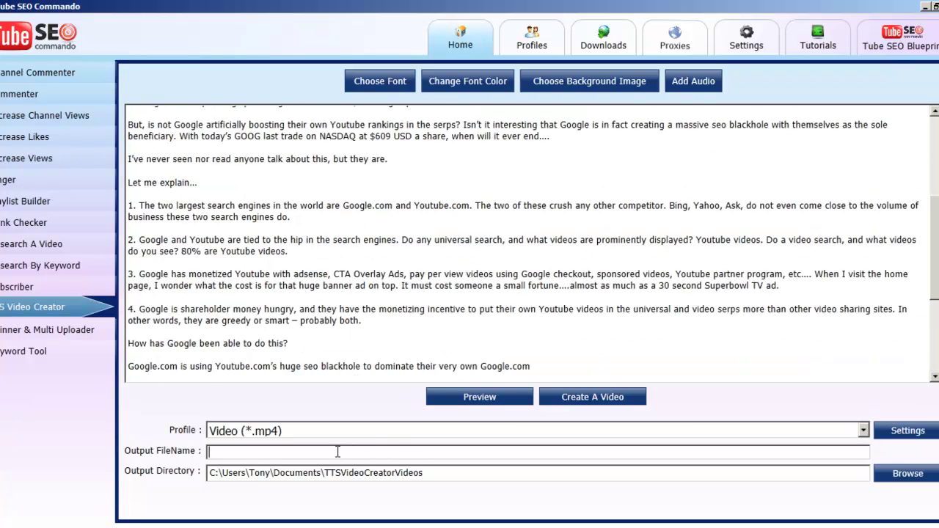
{"action": "key", "text": "ctrl+v"}
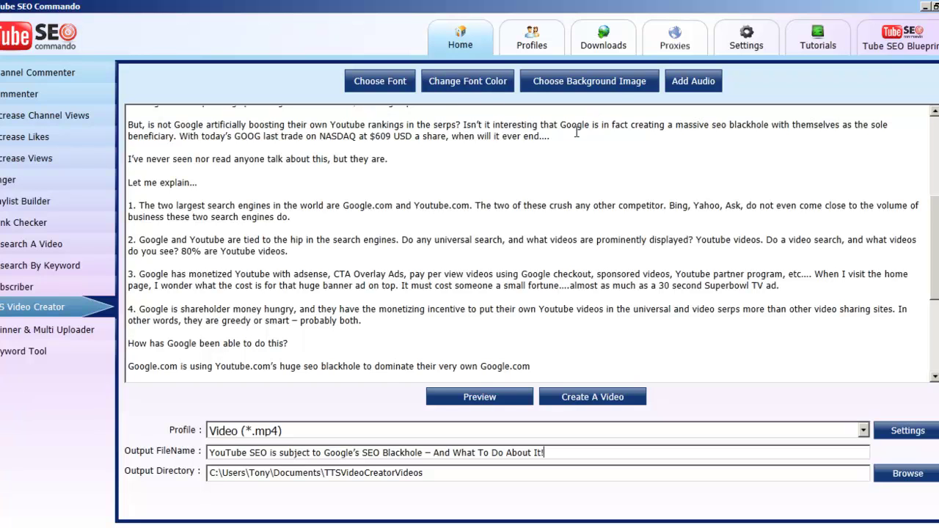
- Open the background image settings and keep the background image type set to Single
{"action": "left_click", "coordinate": [616, 88]}
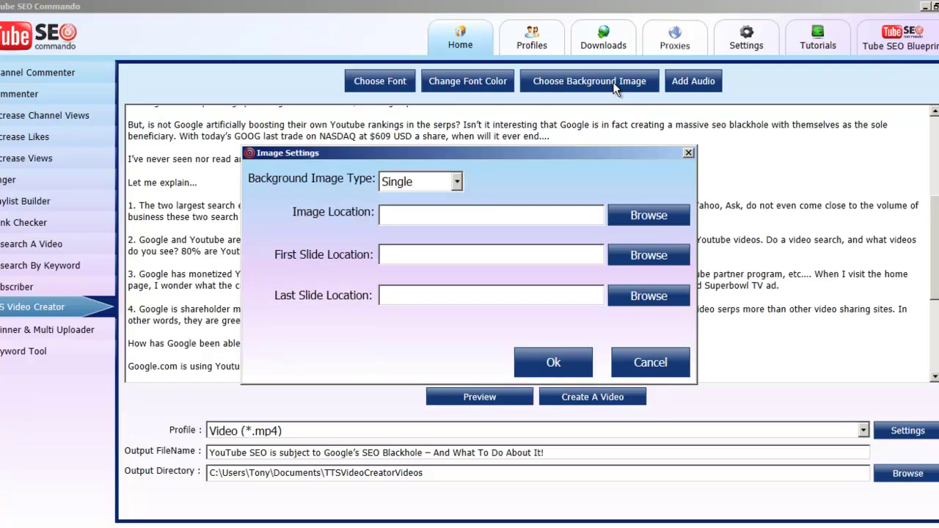
{"action": "left_click", "coordinate": [459, 181]}
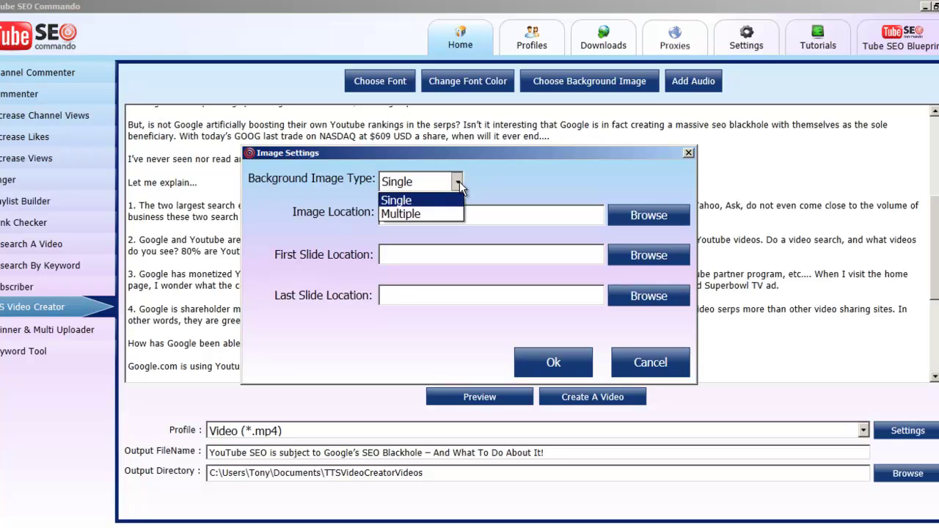
{"action": "left_click", "coordinate": [459, 181]}
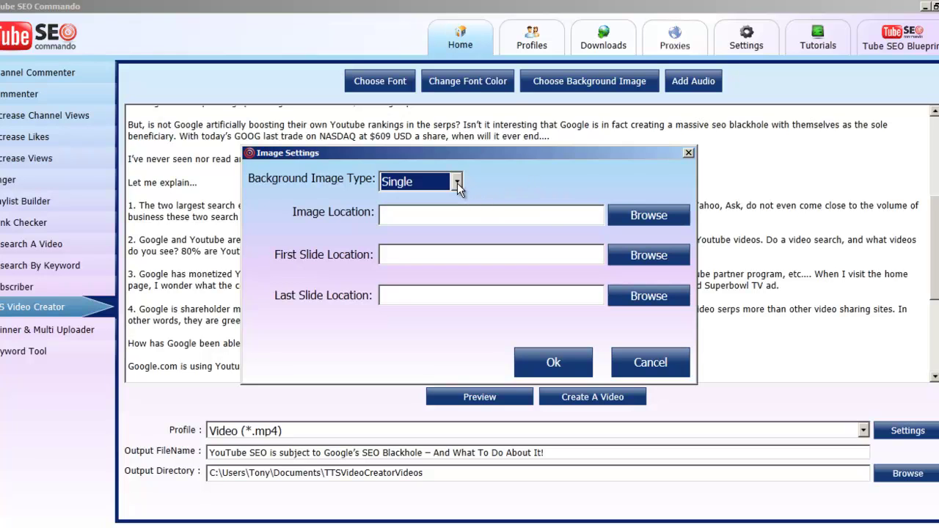
{"action": "left_click", "coordinate": [586, 218]}
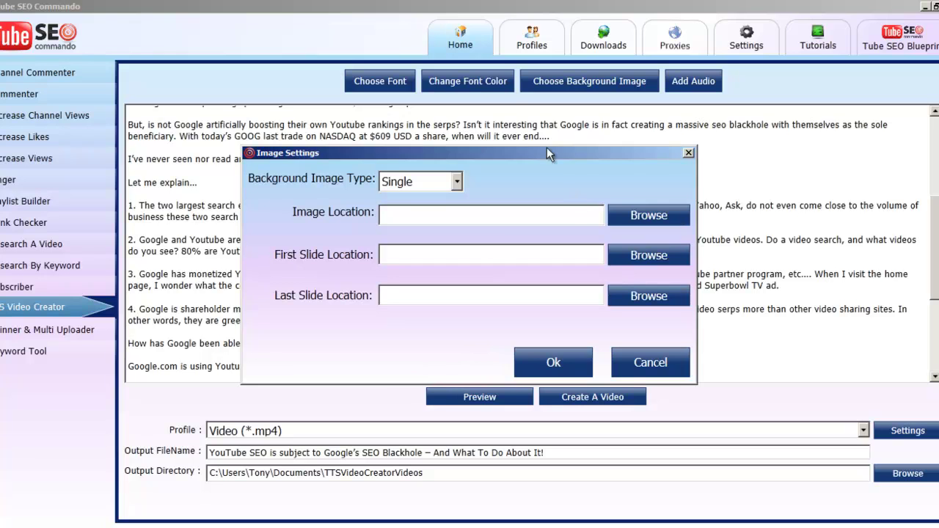
- Browse for the background image file and search the Desktop for "background image"
{"action": "left_click", "coordinate": [644, 215]}
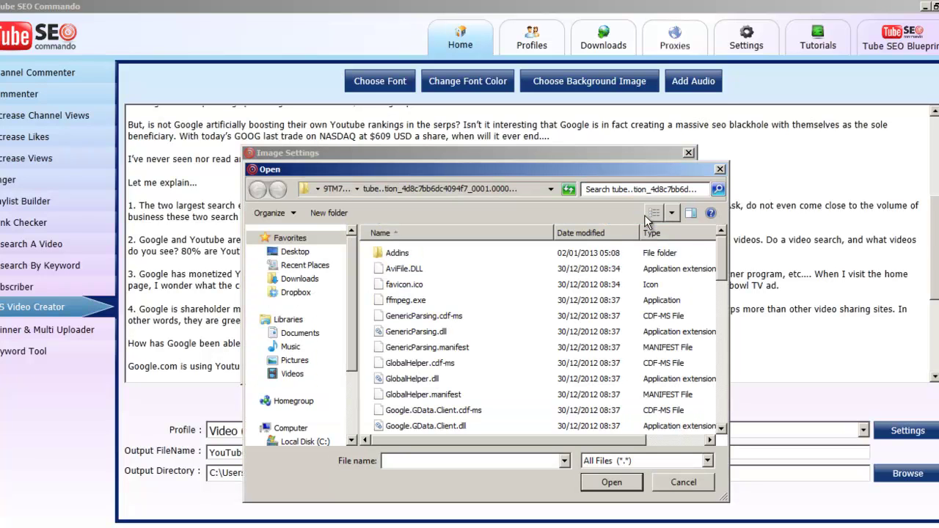
{"action": "left_click_drag", "start_coordinate": [302, 253], "coordinate": [306, 240]}
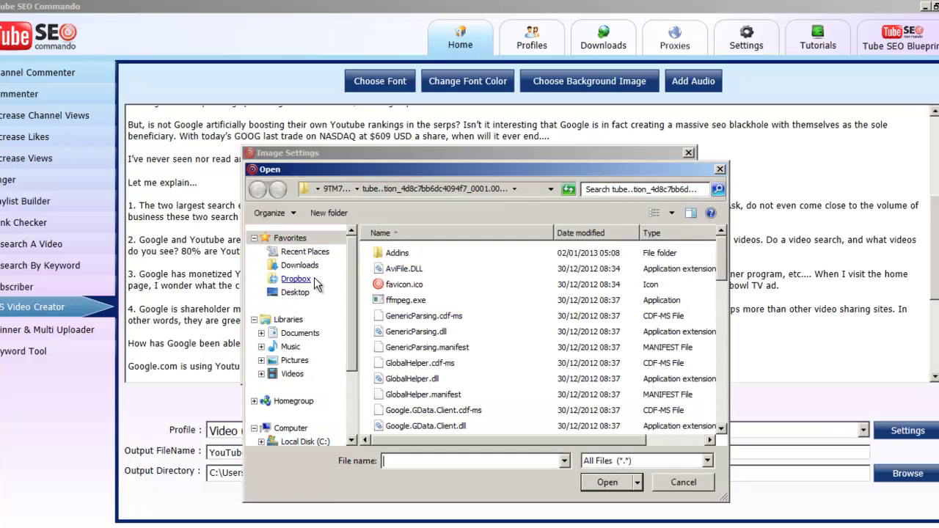
{"action": "left_click", "coordinate": [315, 292]}
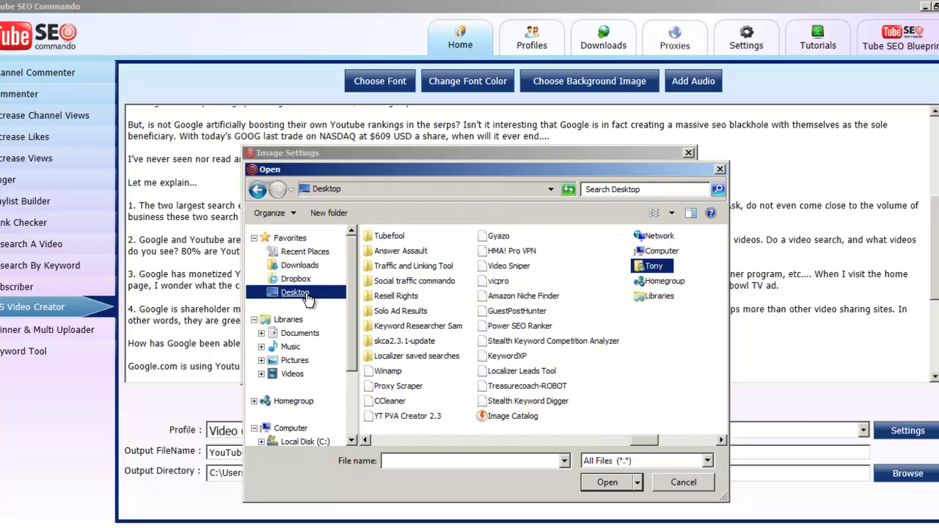
{"action": "left_click", "coordinate": [602, 190]}
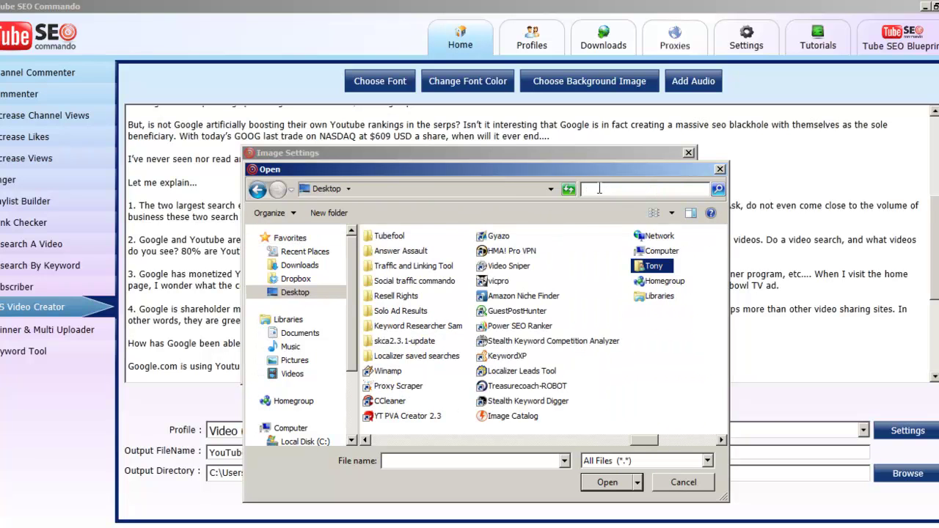
{"action": "type", "text": "background image"}
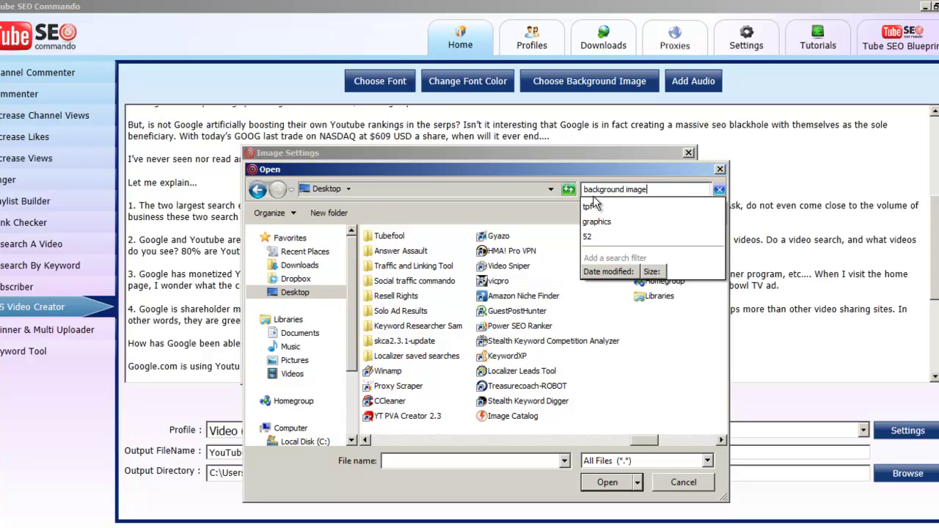
{"action": "key", "text": "Return"}
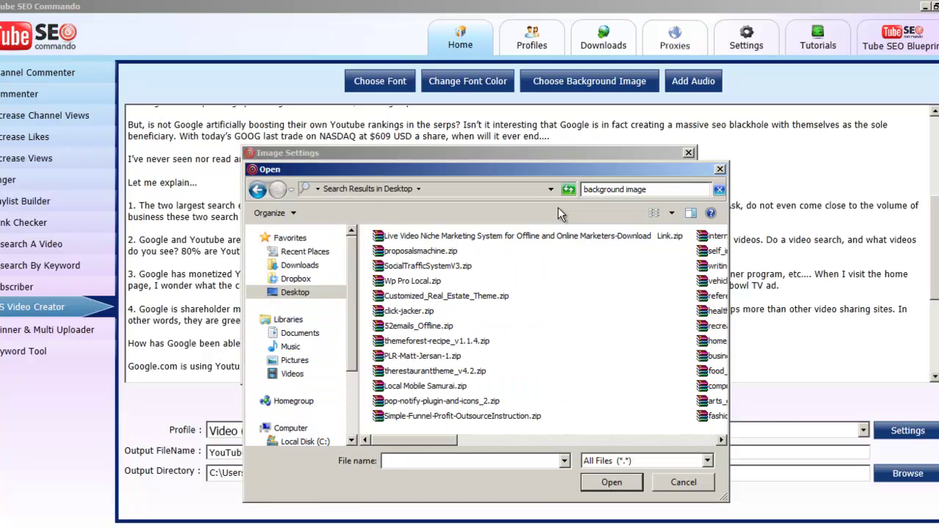
- Find the Background Images for TSC folder in the search results and open it
{"action": "left_click", "coordinate": [721, 440]}
{"action": "left_click", "coordinate": [721, 440]}
{"action": "left_click", "coordinate": [721, 440]}
{"action": "left_click", "coordinate": [720, 440]}
{"action": "left_click", "coordinate": [721, 440]}
{"action": "left_click", "coordinate": [721, 440]}
{"action": "left_click", "coordinate": [721, 440]}
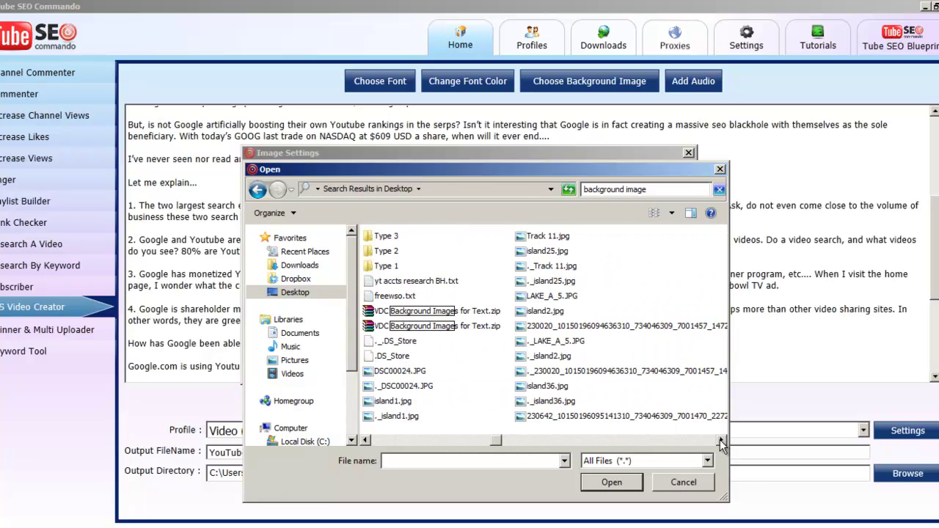
{"action": "left_click", "coordinate": [365, 440]}
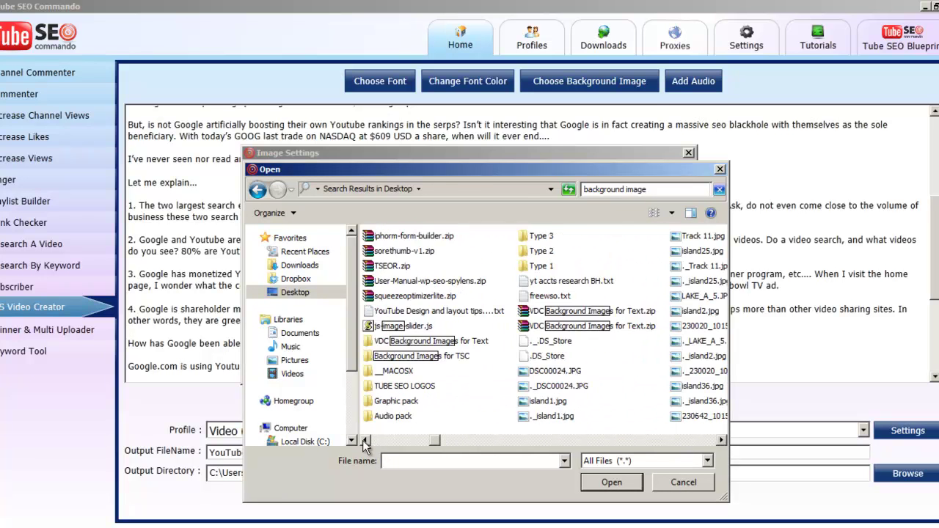
{"action": "double_click", "coordinate": [414, 357]}
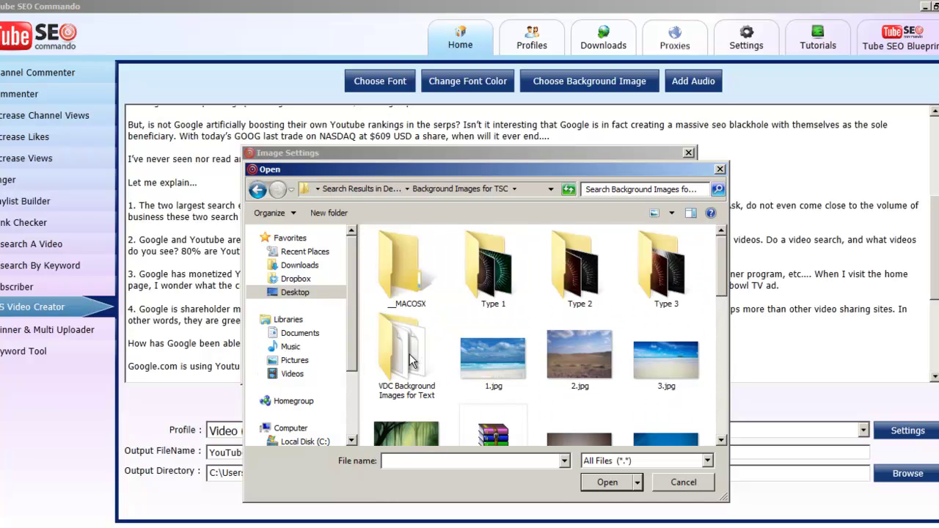
- Set 1.png from the VDC Background Images for Text subfolder as the background image
{"action": "scroll", "coordinate": [555, 357], "scroll_direction": "down", "scroll_amount": 6}
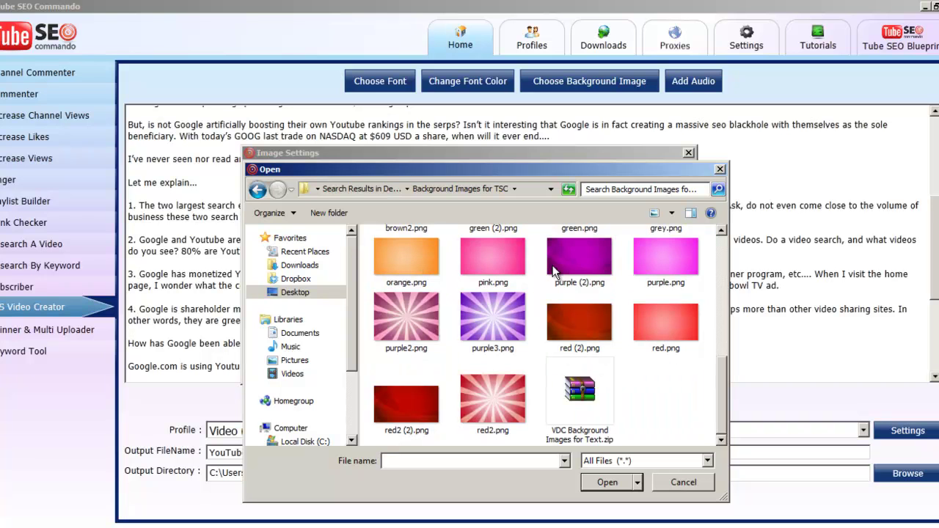
{"action": "scroll", "coordinate": [637, 341], "scroll_direction": "up", "scroll_amount": 5}
{"action": "double_click", "coordinate": [399, 346]}
{"action": "scroll", "coordinate": [607, 324], "scroll_direction": "down", "scroll_amount": 5}
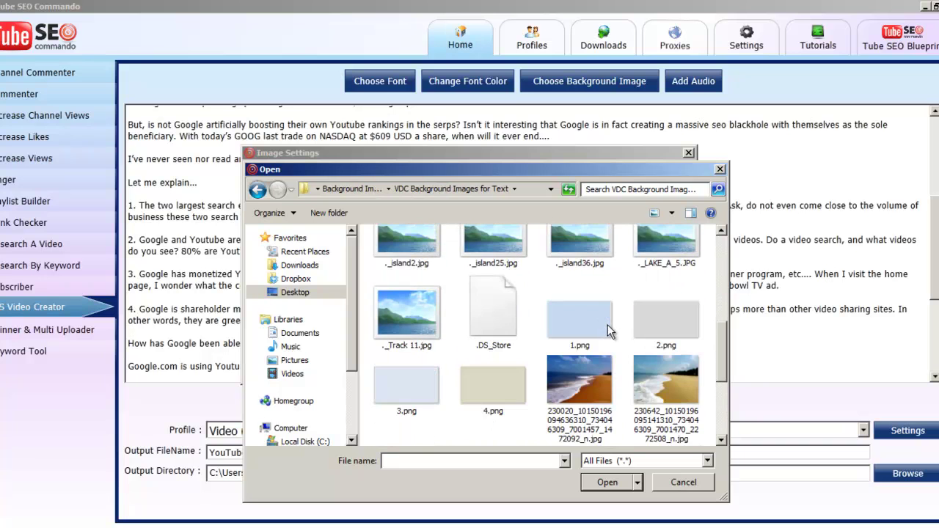
{"action": "left_click", "coordinate": [583, 325]}
{"action": "left_click", "coordinate": [606, 482]}
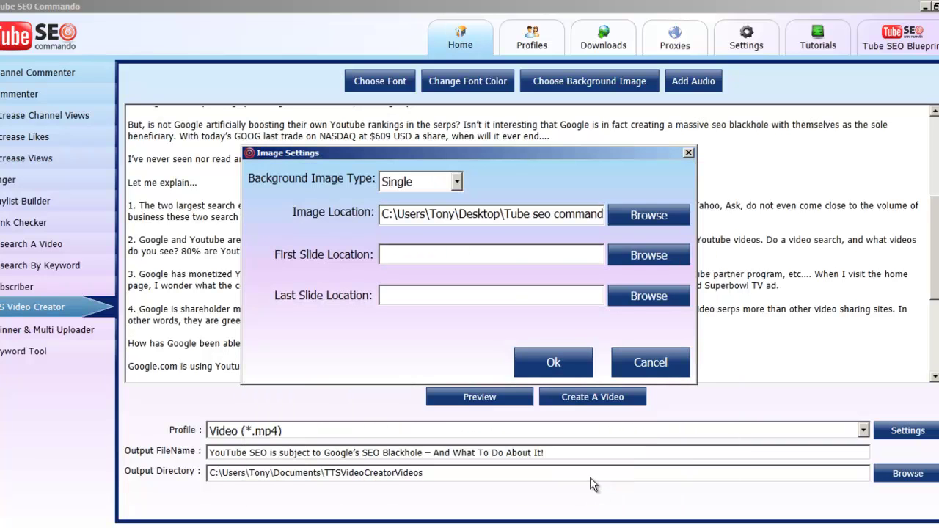
{"action": "left_click", "coordinate": [643, 256]}
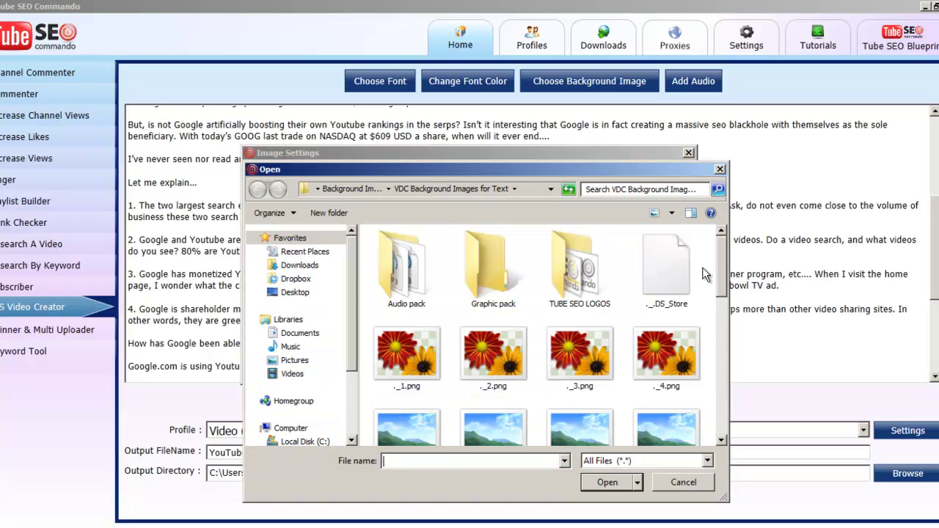
{"action": "mouse_move", "coordinate": [725, 250]}
{"action": "left_mouse_down"}
{"action": "mouse_move", "coordinate": [736, 374]}
{"action": "mouse_move", "coordinate": [721, 358]}
{"action": "mouse_move", "coordinate": [709, 250]}
{"action": "left_mouse_up"}
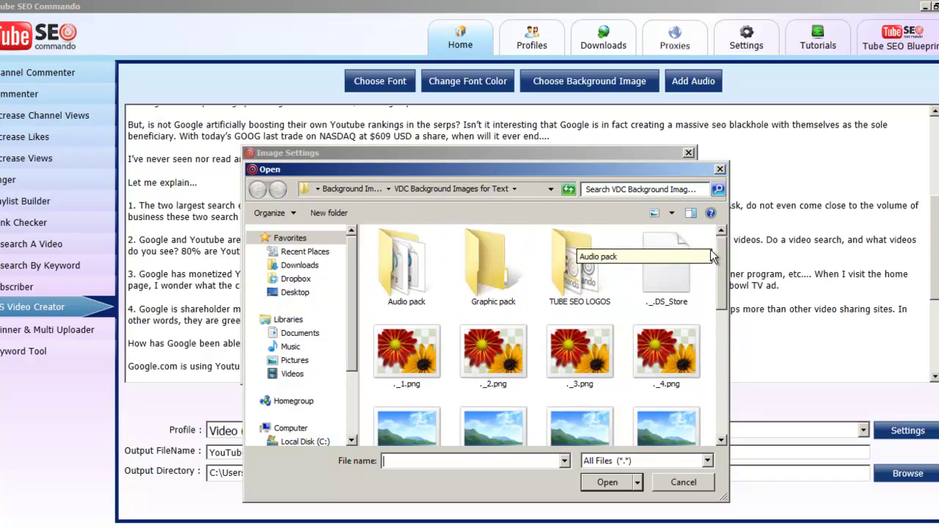
{"action": "left_click", "coordinate": [673, 481]}
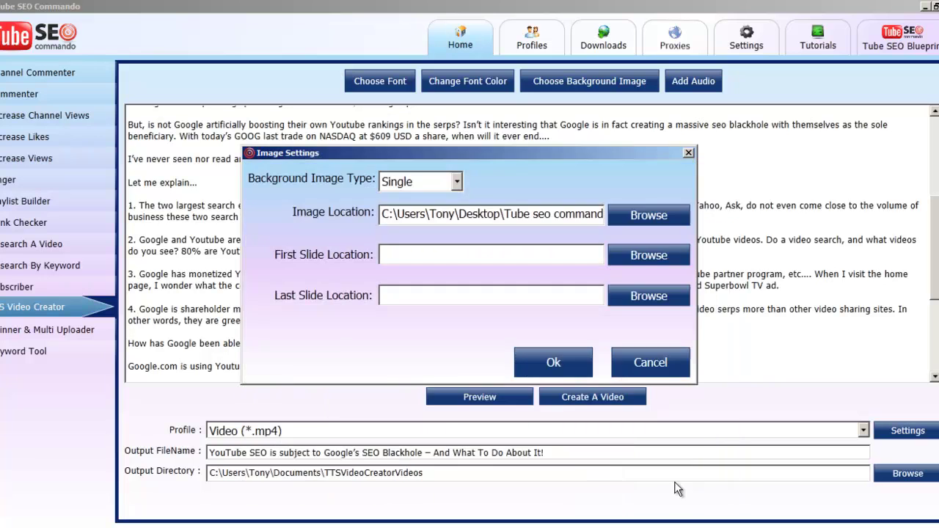
- Start browsing for the first slide image and look through the Pictures library
{"action": "left_click", "coordinate": [636, 255]}
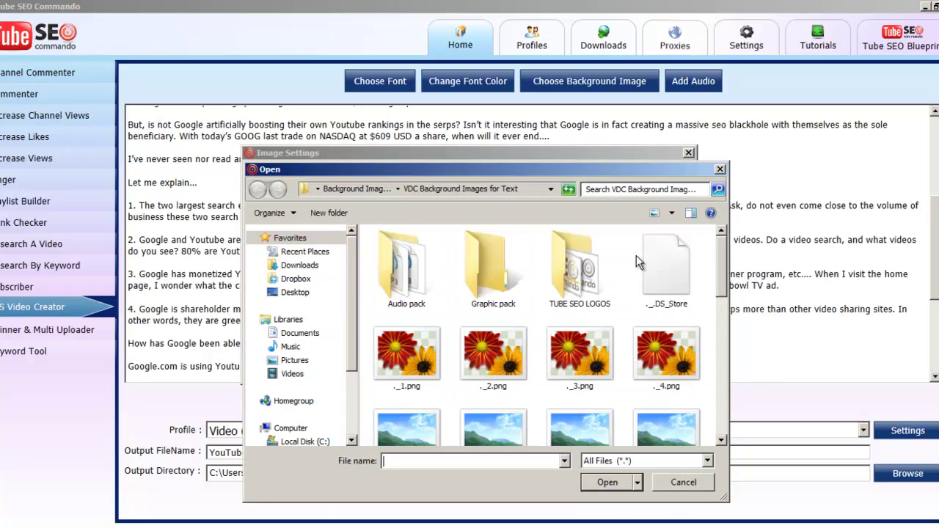
{"action": "left_click", "coordinate": [295, 361]}
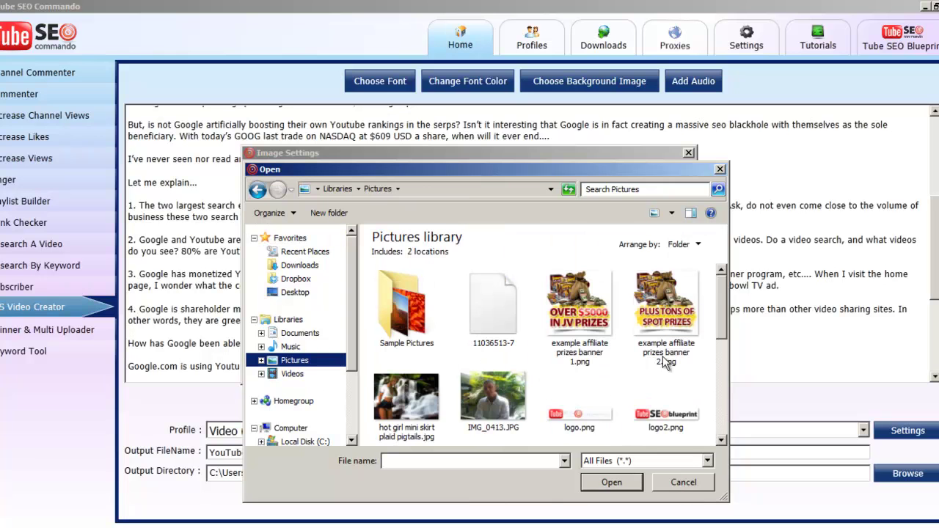
{"action": "left_click_drag", "start_coordinate": [720, 299], "coordinate": [723, 398]}
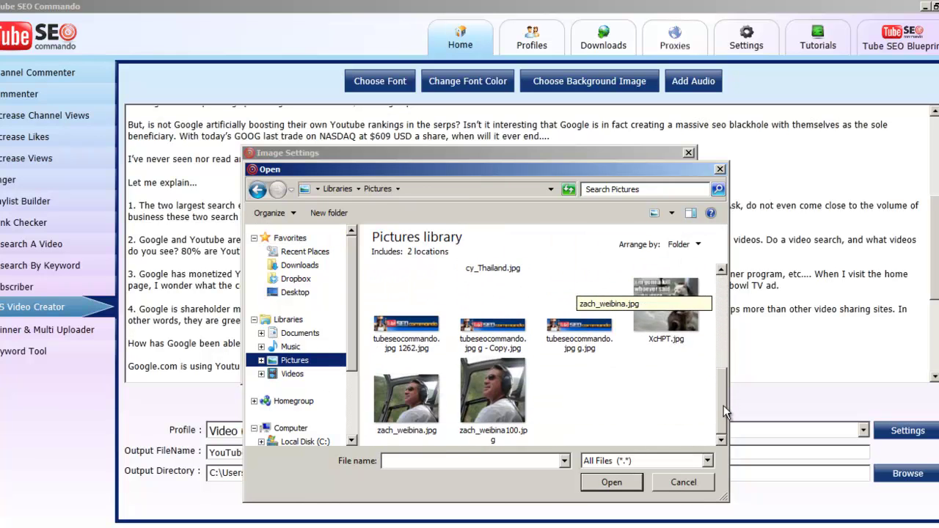
{"action": "left_click_drag", "start_coordinate": [707, 355], "coordinate": [688, 256]}
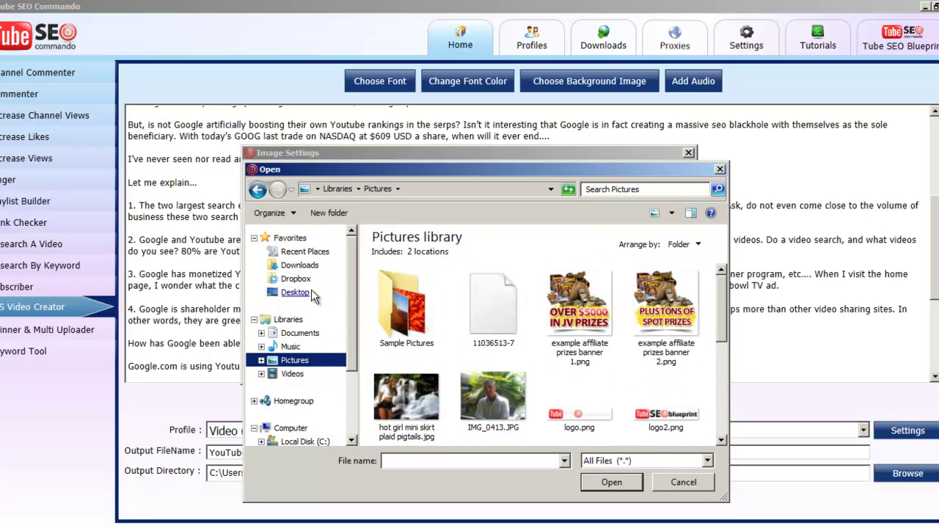
- Search the Desktop for "tsc logo" and set logo1big.jpg from the TUBE SEO LOGOS folder as the first slide
{"action": "left_click", "coordinate": [295, 293]}
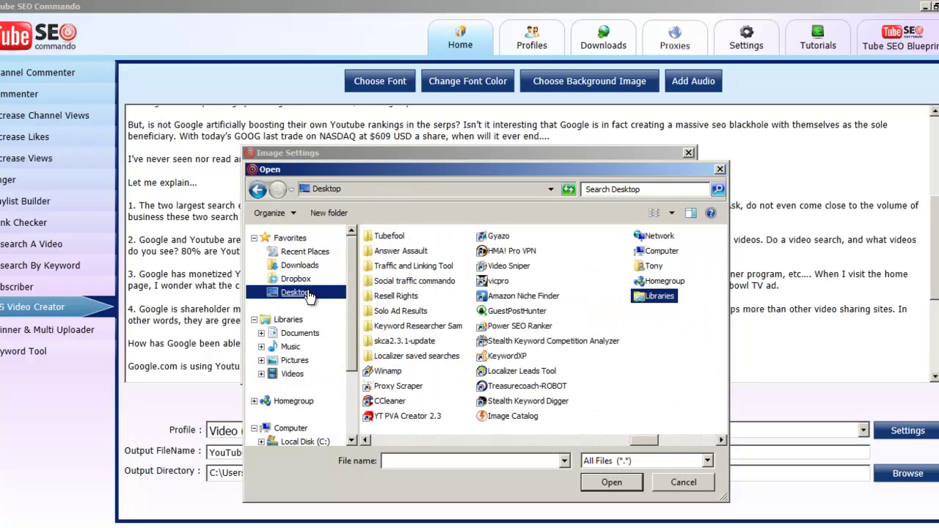
{"action": "left_click", "coordinate": [603, 190]}
{"action": "type", "text": "tsc logo"}
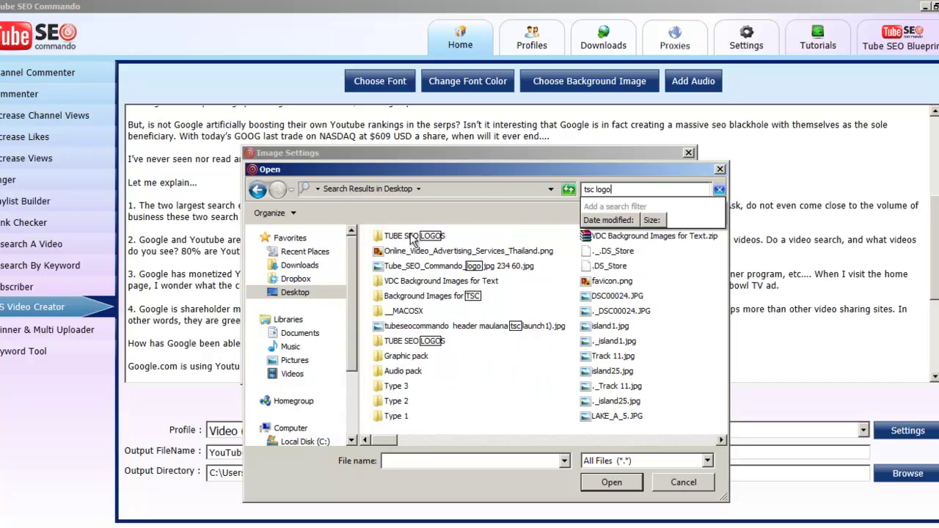
{"action": "left_click", "coordinate": [411, 239]}
{"action": "double_click", "coordinate": [409, 237]}
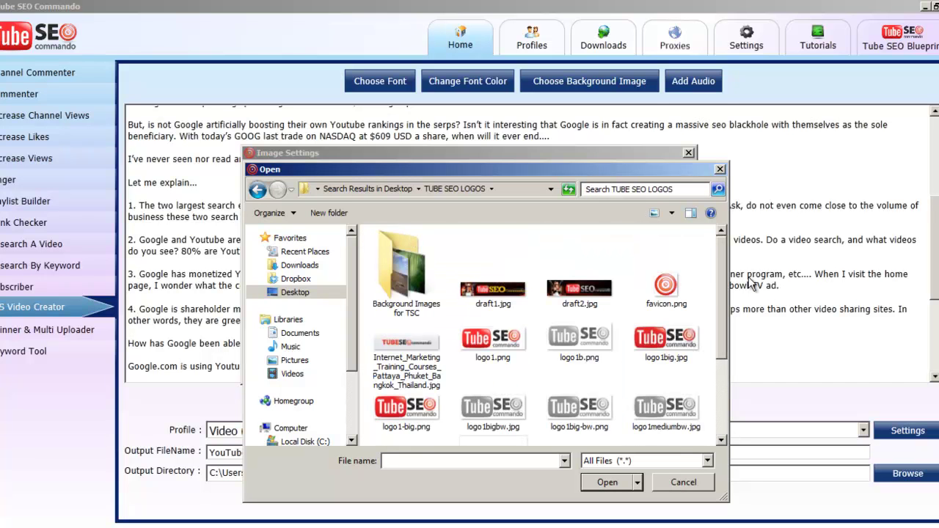
{"action": "scroll", "coordinate": [722, 320], "scroll_direction": "down", "scroll_amount": 2}
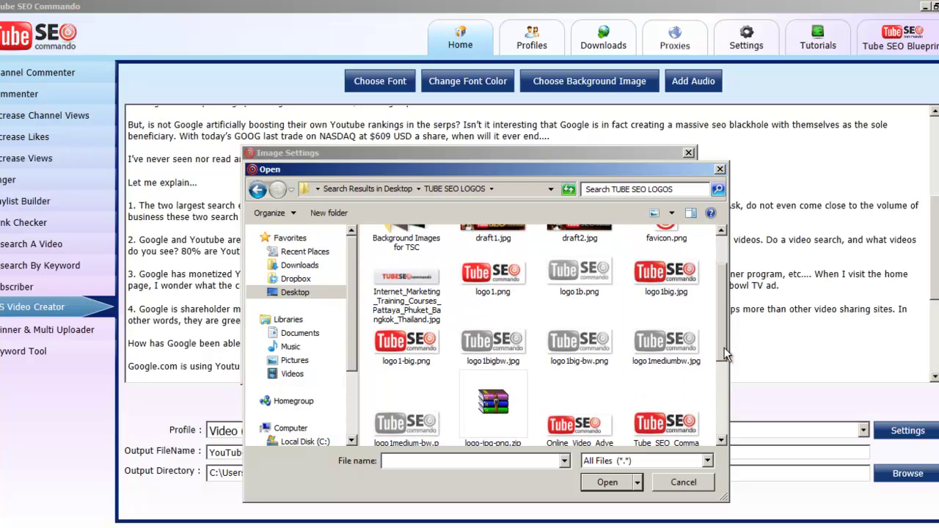
{"action": "left_click", "coordinate": [665, 277]}
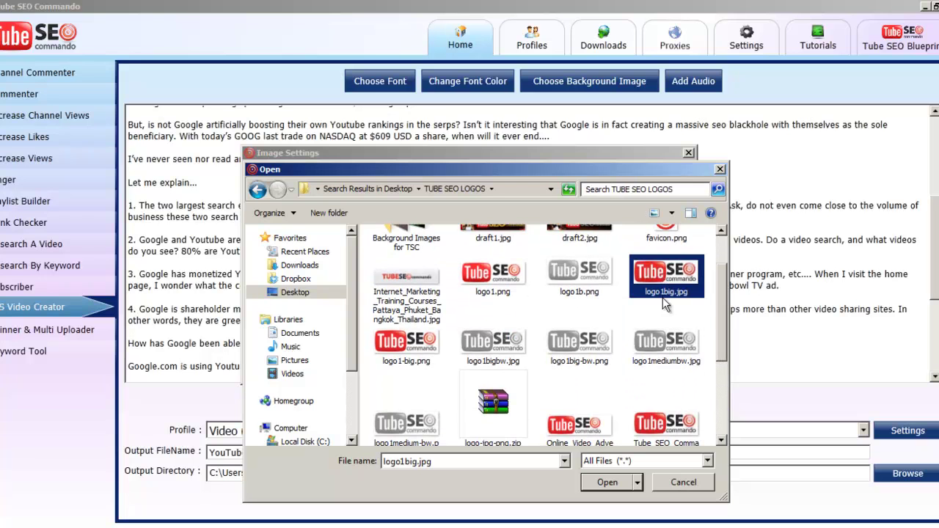
{"action": "left_click", "coordinate": [602, 484]}
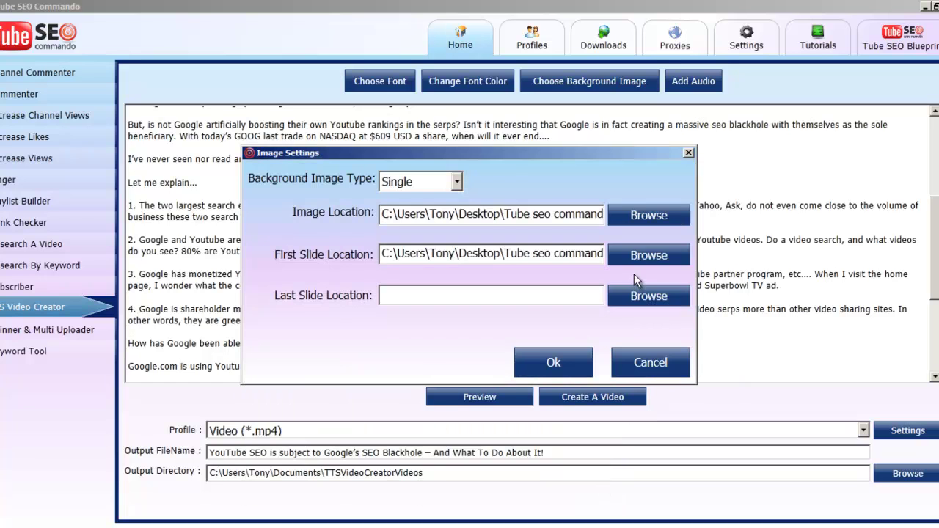
- Set Tube_SEO_Commando_logo.jpg from the TUBE SEO LOGOS folder as the last slide and apply the image settings
{"action": "left_click", "coordinate": [413, 296]}
{"action": "left_click", "coordinate": [641, 296]}
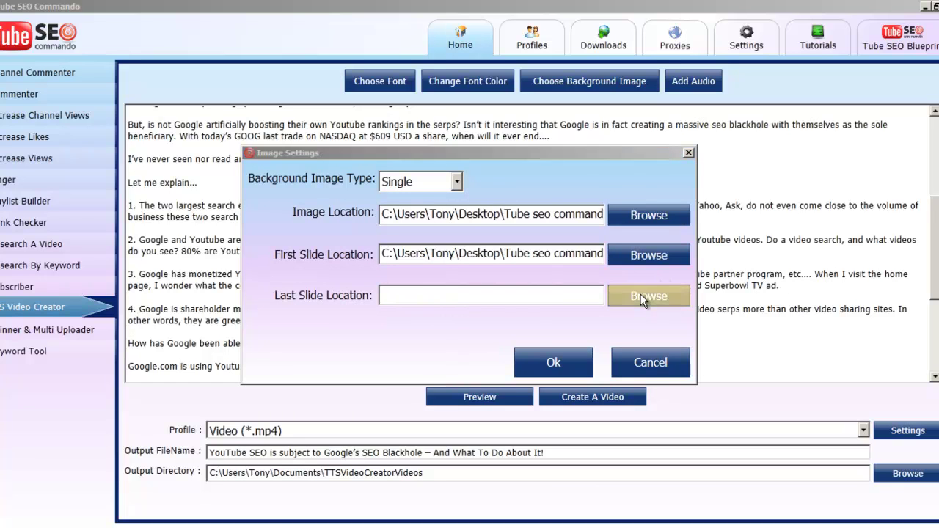
{"action": "left_click_drag", "start_coordinate": [724, 293], "coordinate": [726, 346]}
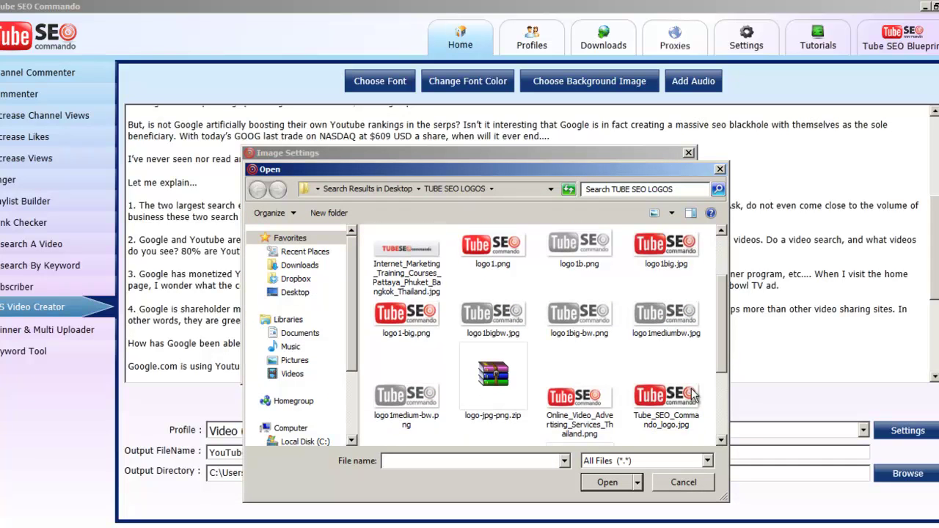
{"action": "left_click", "coordinate": [666, 402]}
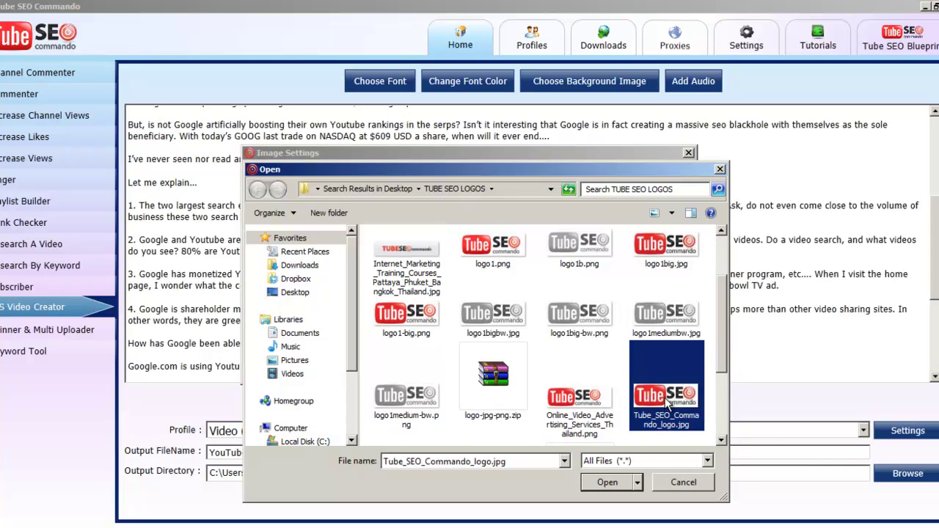
{"action": "left_click", "coordinate": [608, 483]}
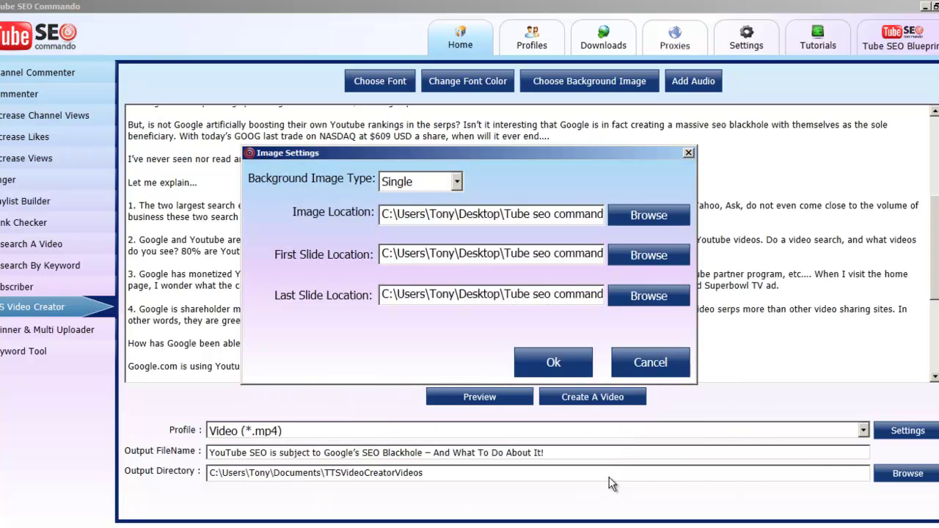
{"action": "left_click_drag", "start_coordinate": [559, 293], "coordinate": [616, 288]}
{"action": "left_click", "coordinate": [570, 298]}
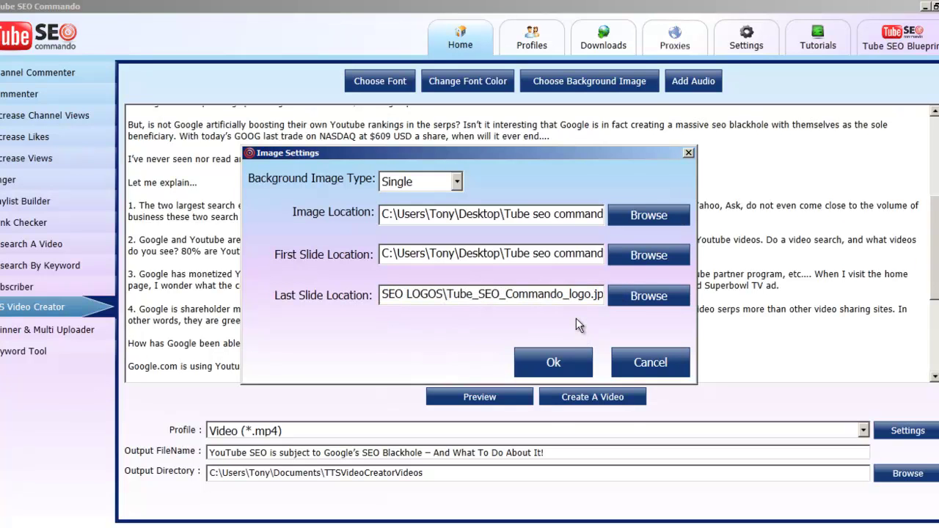
{"action": "left_click", "coordinate": [553, 362]}
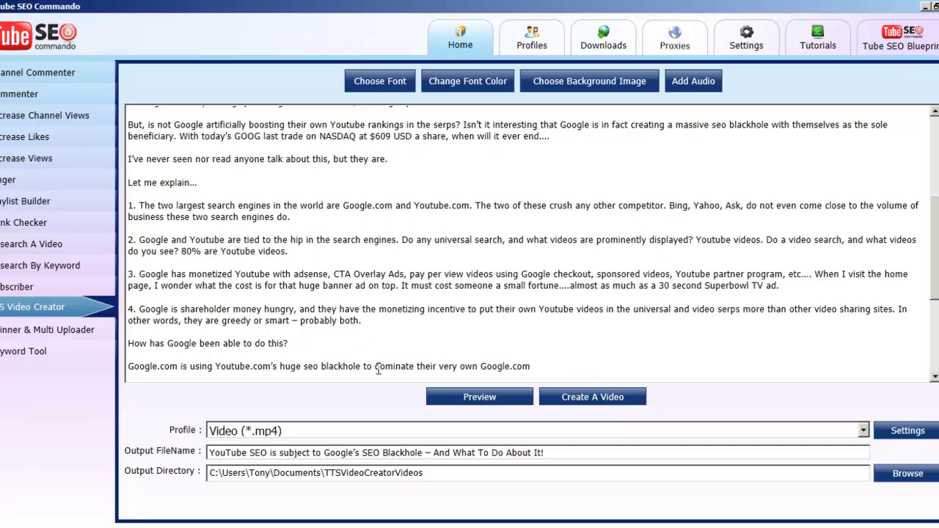
- Preview how the article text looks on the slides, and close the preview
{"action": "left_click", "coordinate": [477, 398]}
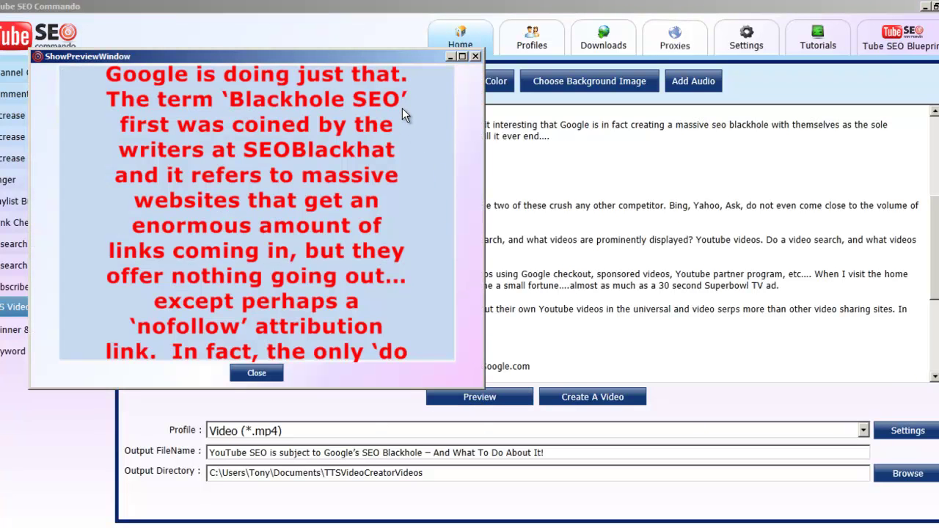
{"action": "left_click", "coordinate": [256, 372]}
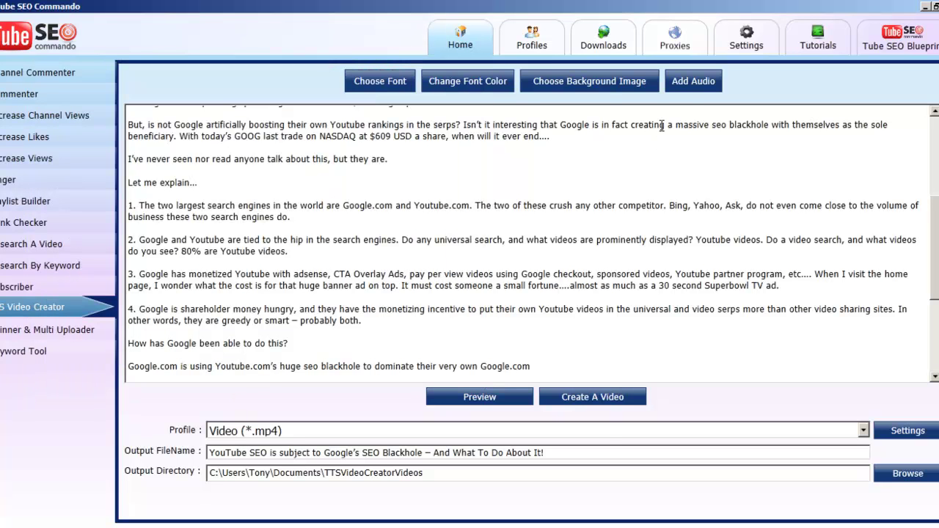
- Open the audio settings, choose Use Text To Speech, and check the available voices, keeping en-GB, Hazel
{"action": "left_click", "coordinate": [686, 85]}
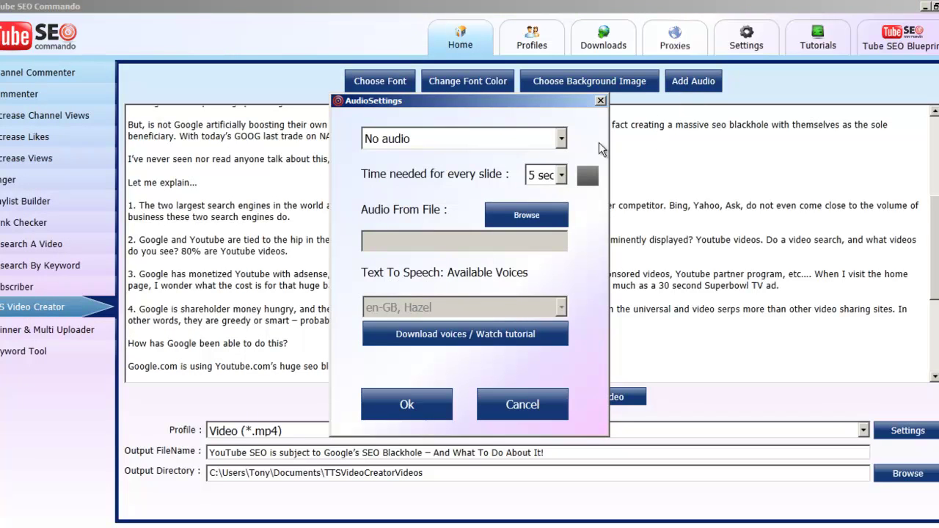
{"action": "left_click", "coordinate": [560, 140]}
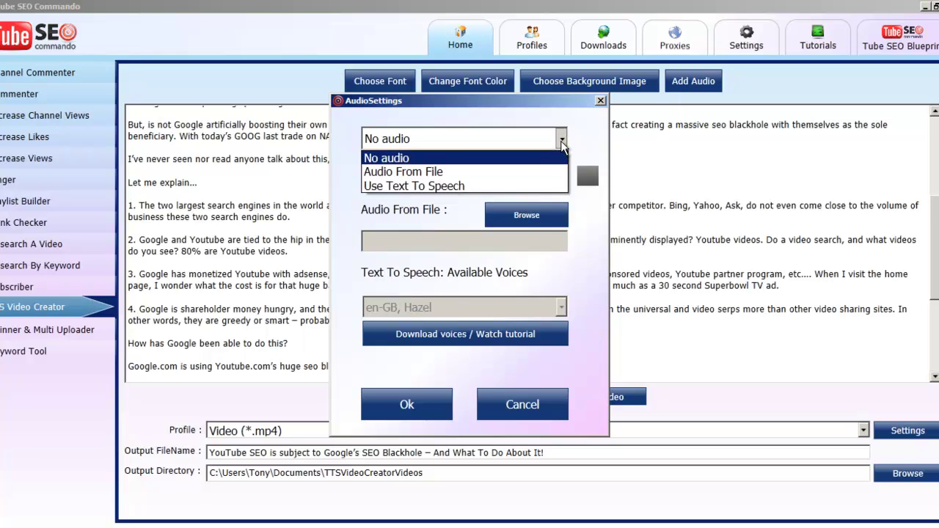
{"action": "left_click", "coordinate": [530, 188]}
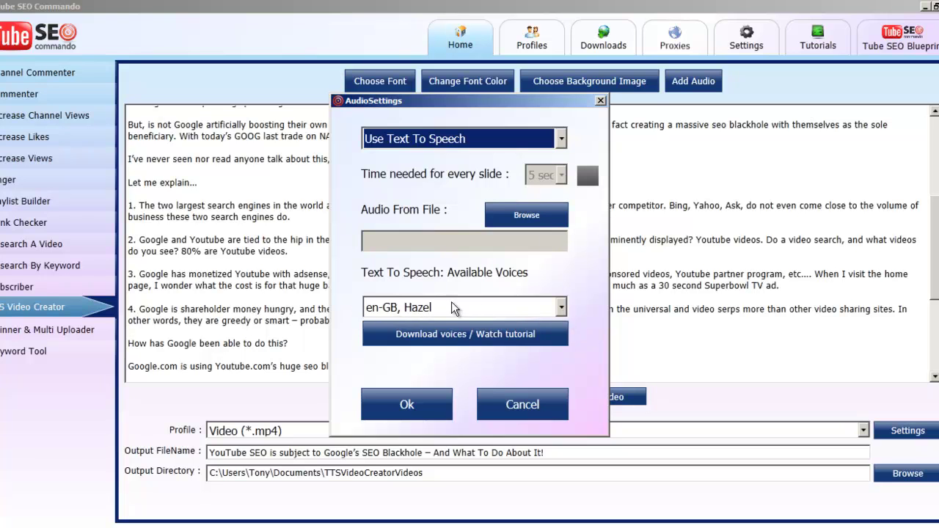
{"action": "left_click", "coordinate": [561, 309]}
{"action": "left_click", "coordinate": [560, 309]}
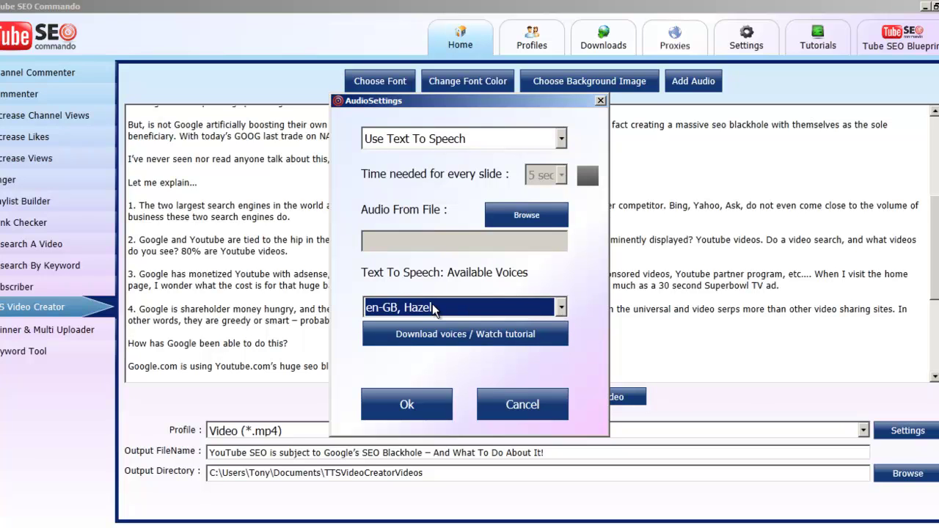
{"action": "left_click", "coordinate": [562, 306]}
{"action": "left_click", "coordinate": [561, 306]}
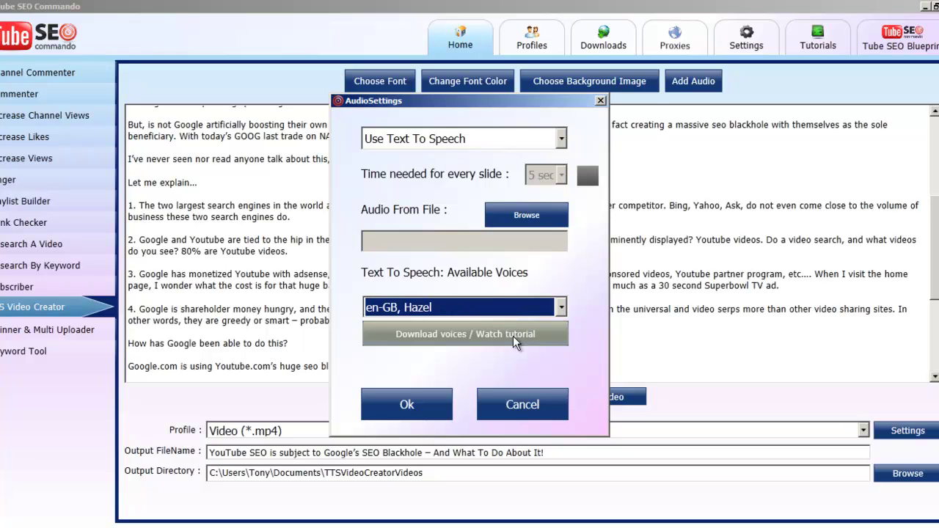
{"action": "left_click", "coordinate": [564, 306]}
{"action": "left_click", "coordinate": [563, 307]}
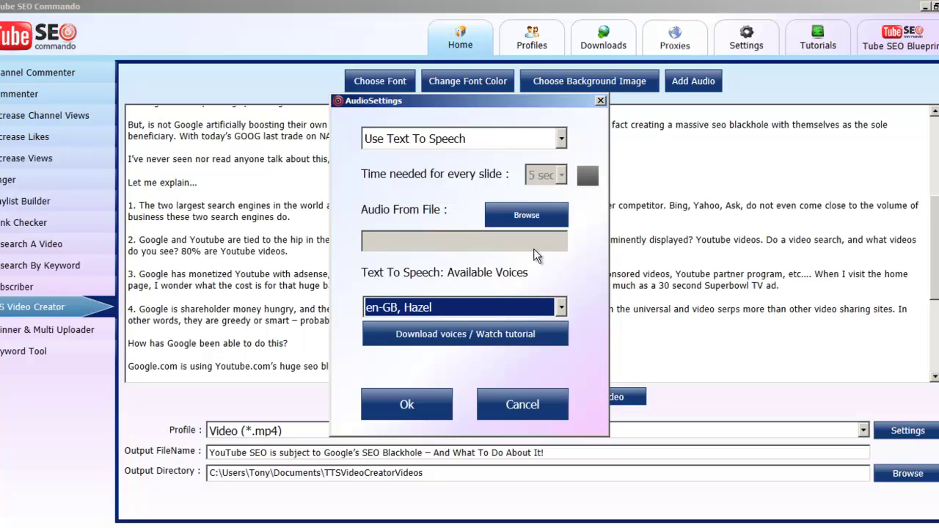
- Try to apply Audio From File as the audio source without choosing a file
{"action": "left_click", "coordinate": [561, 139]}
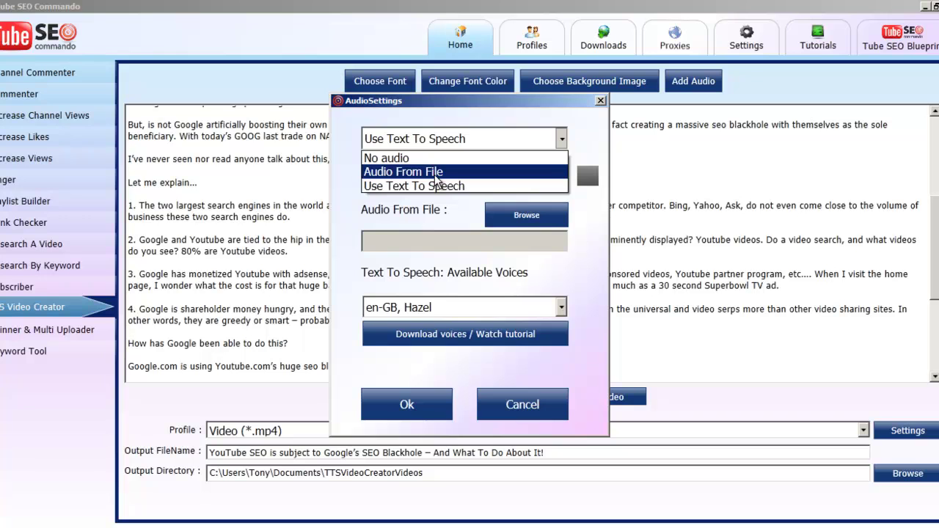
{"action": "left_click", "coordinate": [438, 178]}
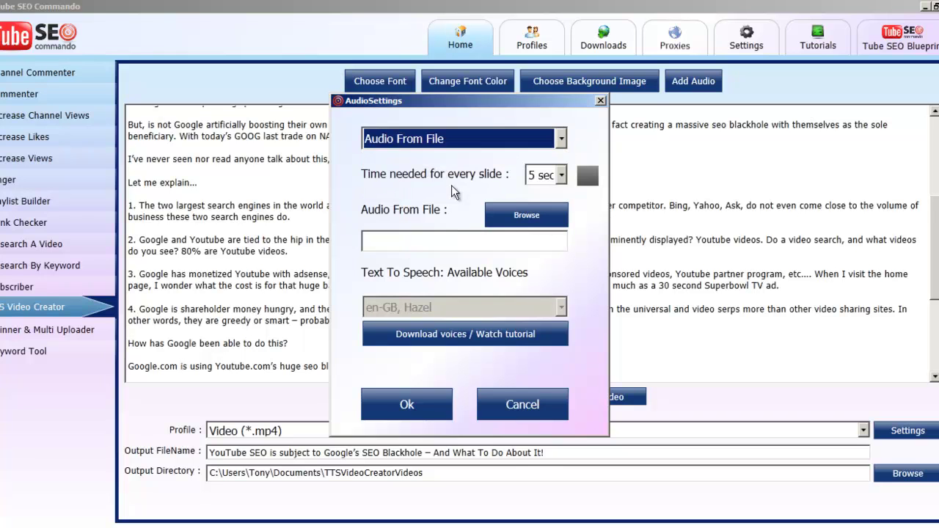
{"action": "left_click", "coordinate": [406, 408]}
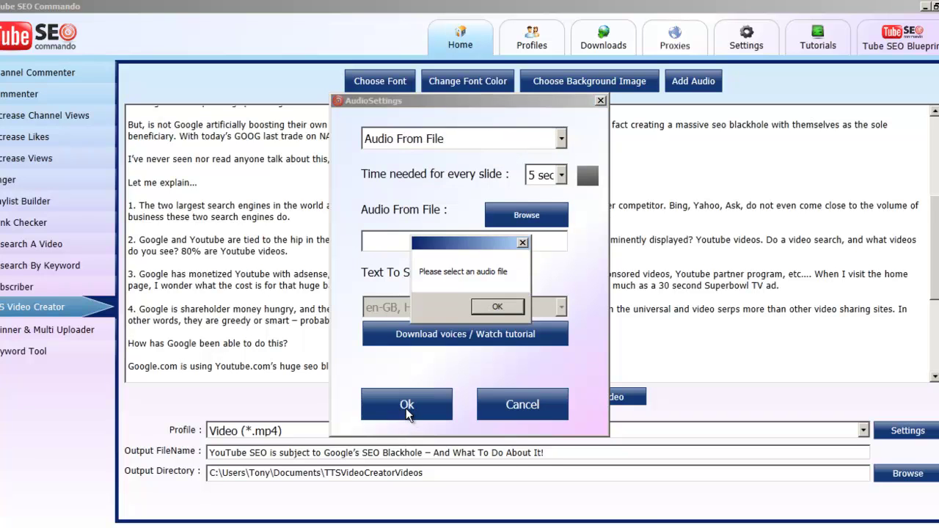
{"action": "left_click", "coordinate": [498, 307]}
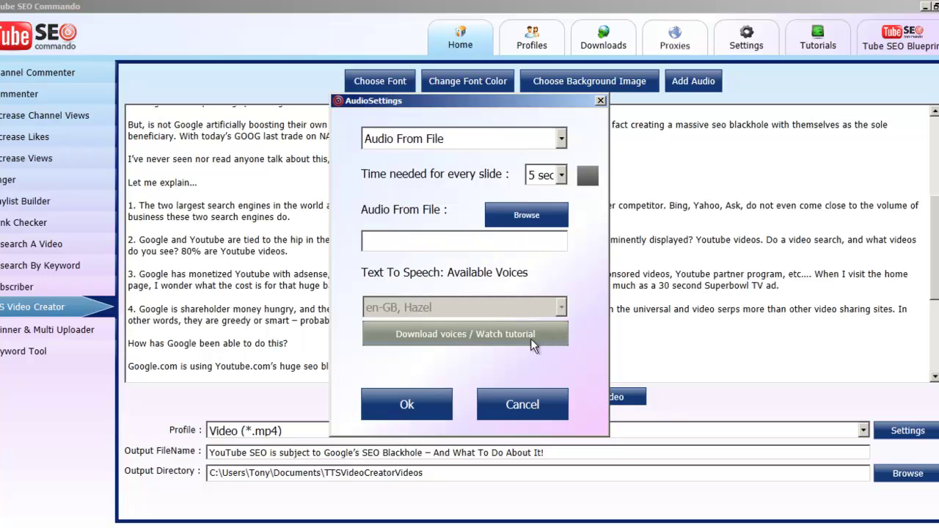
- Set the audio source to Use Text To Speech and apply the audio settings
{"action": "left_click", "coordinate": [561, 140]}
{"action": "left_click", "coordinate": [517, 188]}
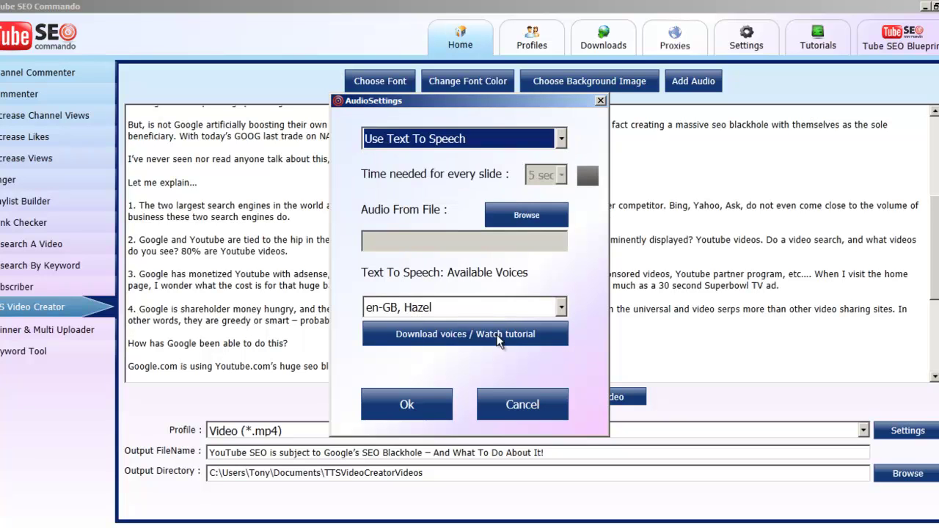
{"action": "left_click", "coordinate": [417, 406]}
- Review the background image type options in the image settings, keep Single, and close the settings
{"action": "left_click", "coordinate": [594, 79]}
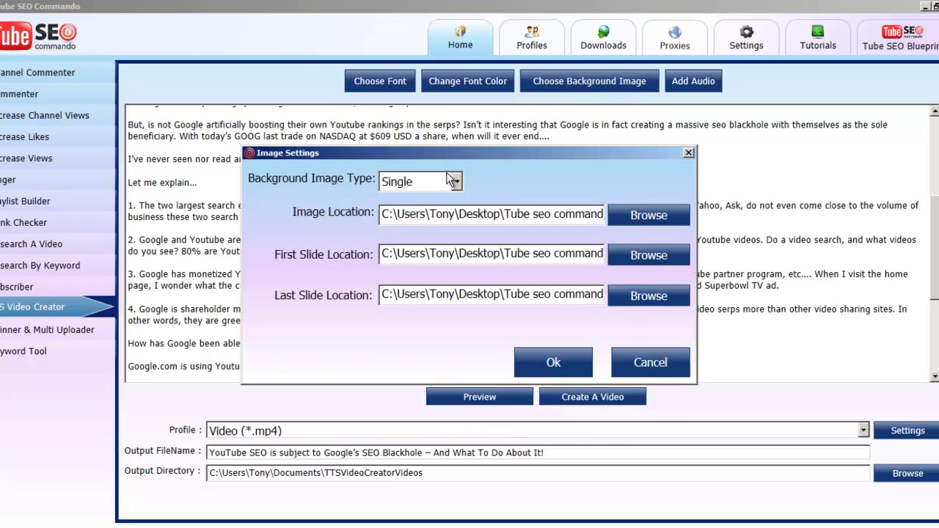
{"action": "left_click", "coordinate": [457, 183]}
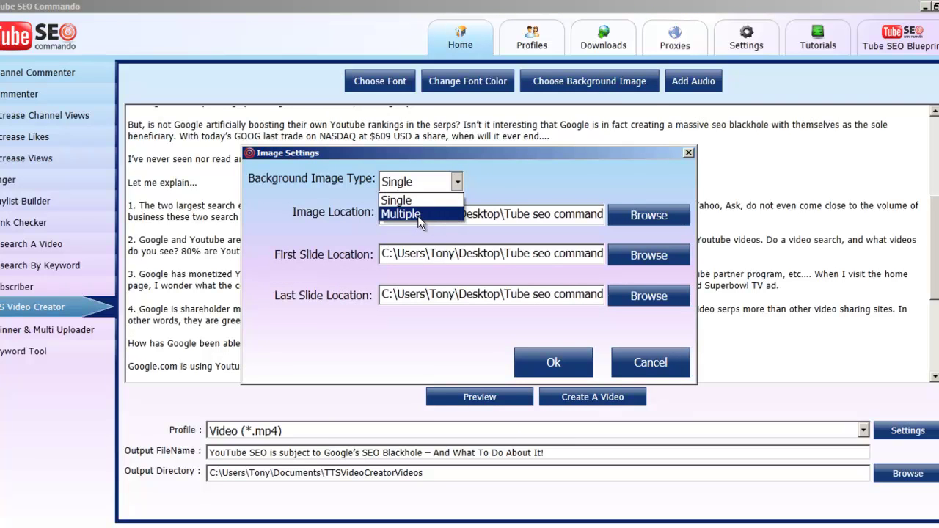
{"action": "left_click", "coordinate": [499, 181]}
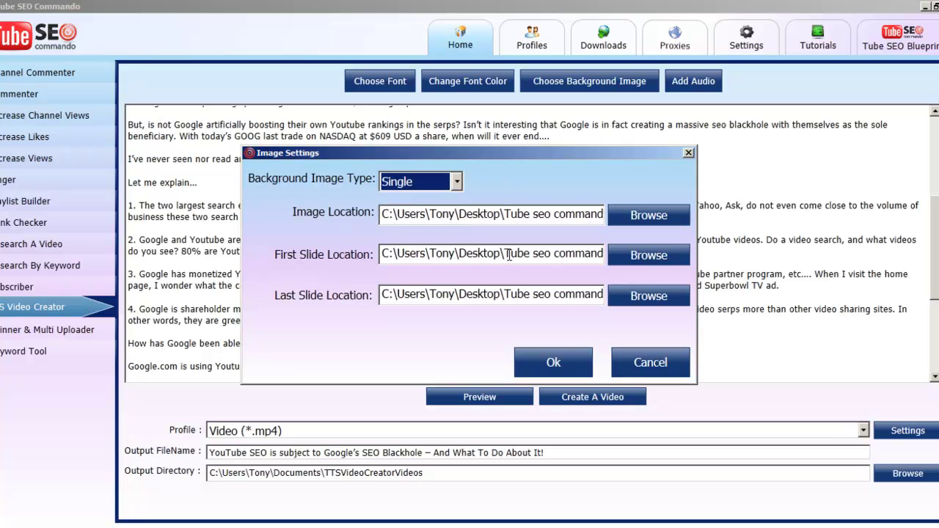
{"action": "left_click", "coordinate": [553, 364]}
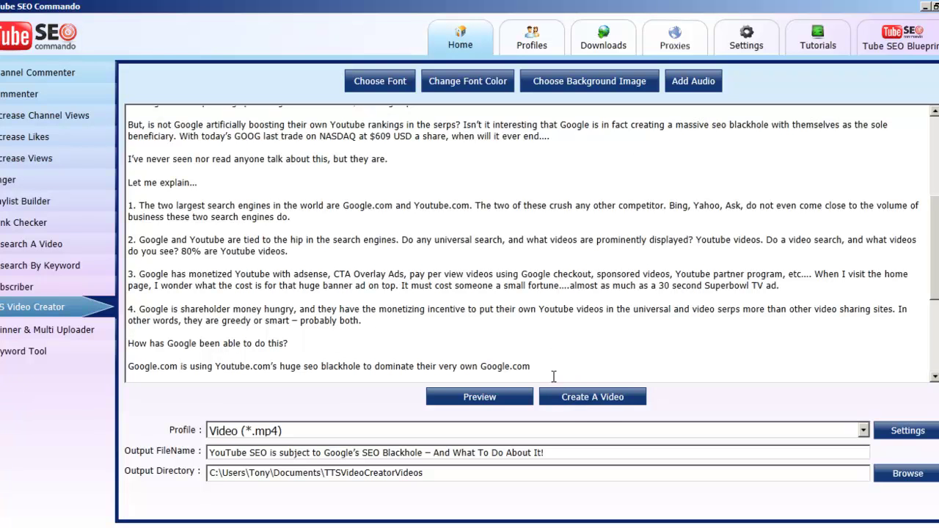
- Create the text-to-speech MP4 video with the current settings
{"action": "left_click", "coordinate": [489, 396]}
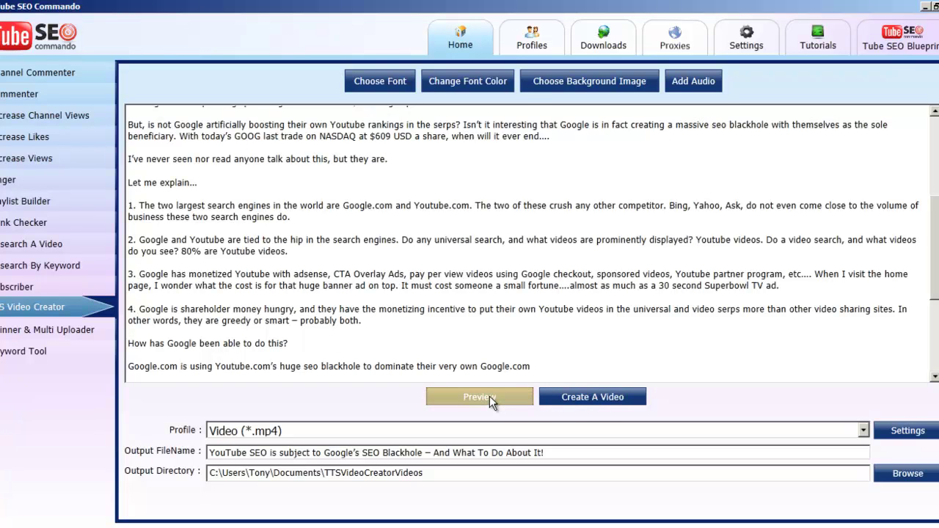
{"action": "left_click", "coordinate": [304, 421]}
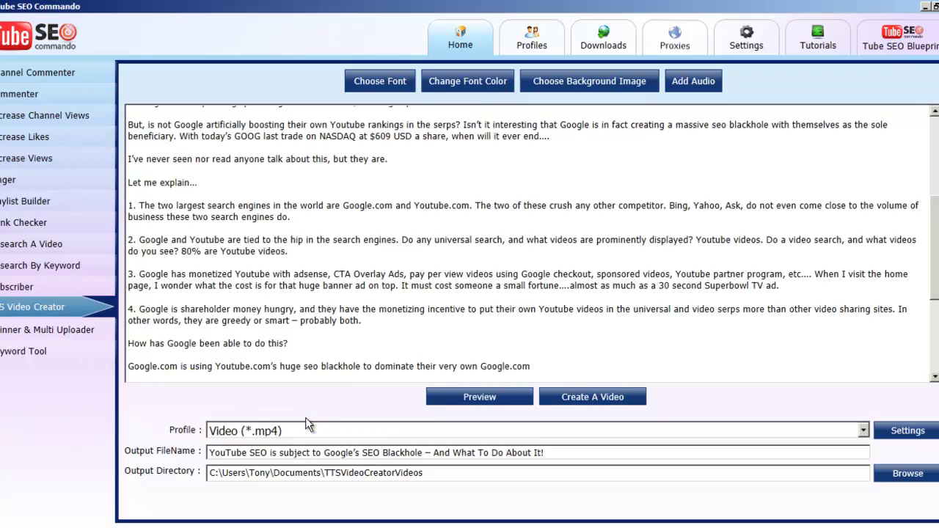
{"action": "left_click", "coordinate": [594, 397]}
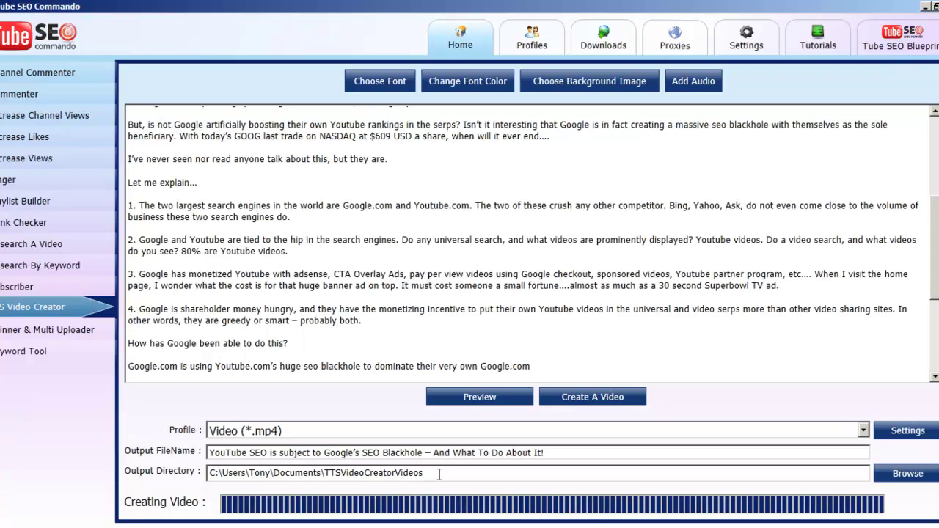
- Check the output directory path and look in the TTSVideoCreatorVideos folder of the Documents library
{"action": "left_click_drag", "start_coordinate": [437, 474], "coordinate": [200, 476]}
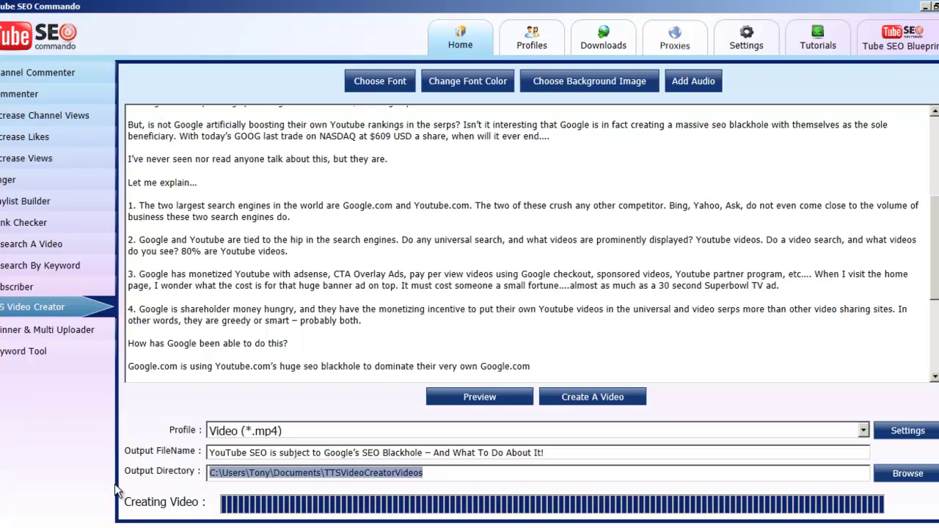
{"action": "left_click", "coordinate": [4, 525]}
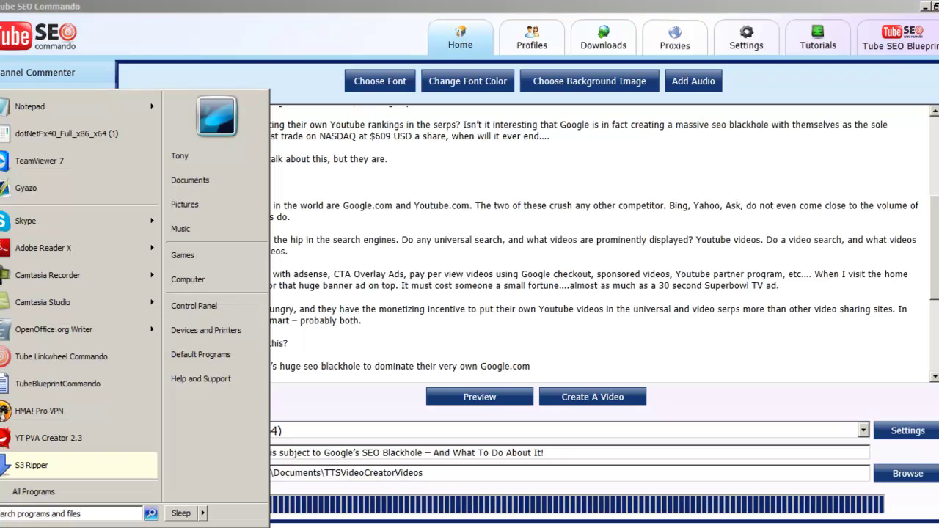
{"action": "left_click", "coordinate": [189, 181]}
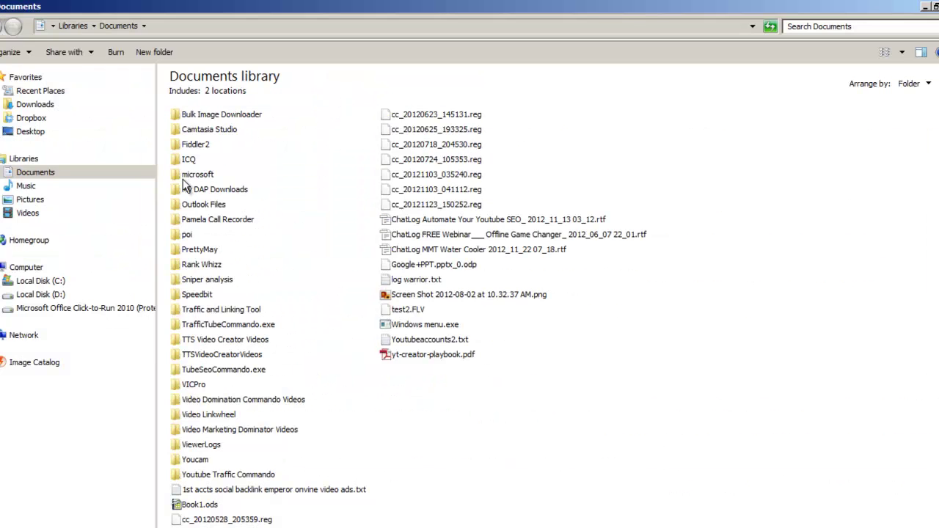
{"action": "double_click", "coordinate": [229, 355]}
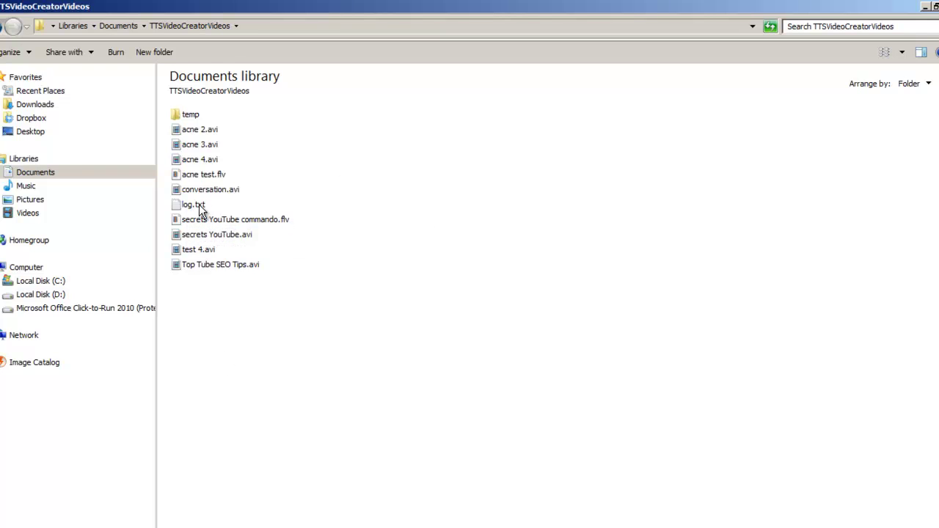
{"action": "left_click", "coordinate": [925, 6]}
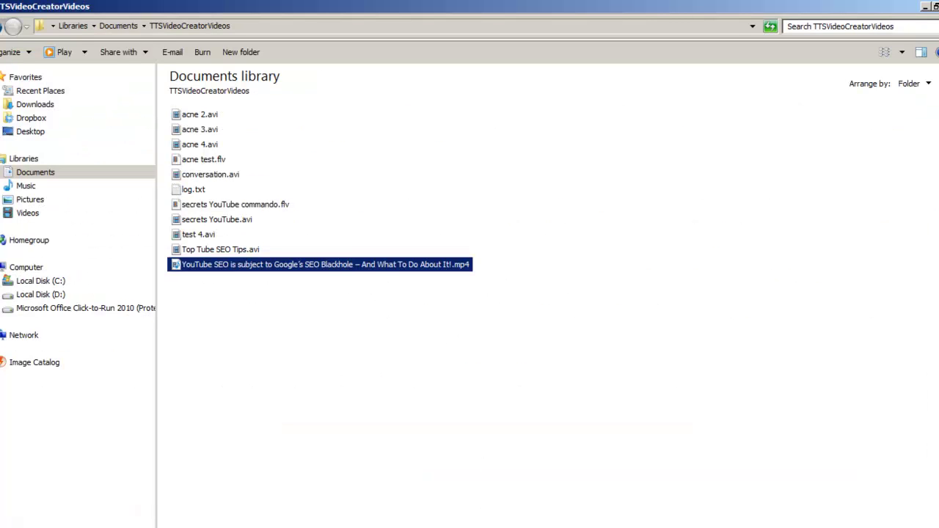
- Play the finished "YouTube SEO is subject to Google's SEO Blackhole – And What To Do About It!.mp4" in a maximized Windows Media Player
{"action": "left_click", "coordinate": [689, 526]}
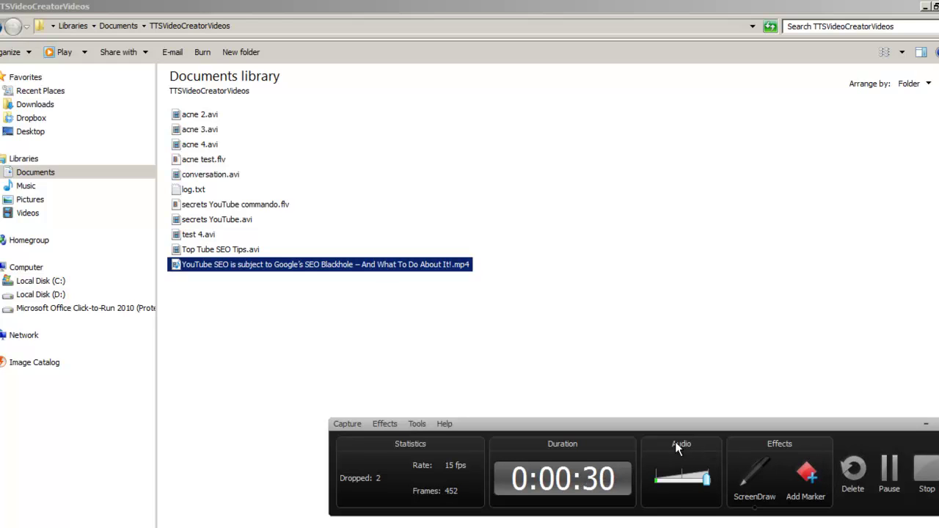
{"action": "double_click", "coordinate": [291, 264]}
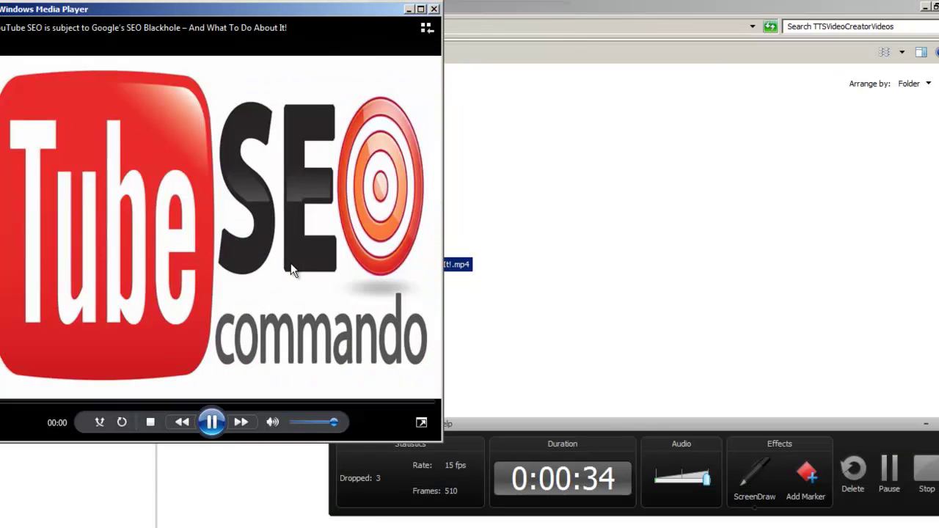
{"action": "left_click_drag", "start_coordinate": [324, 9], "coordinate": [489, 129]}
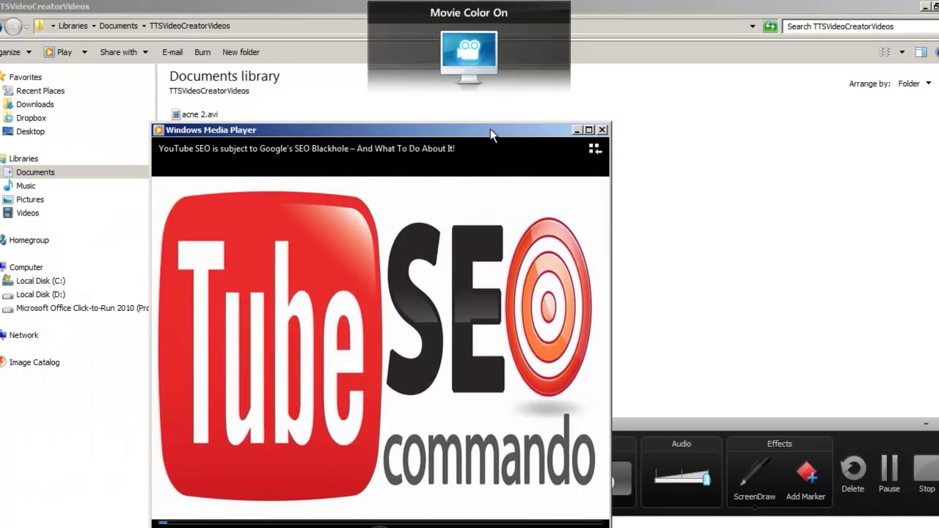
{"action": "left_click", "coordinate": [587, 130]}
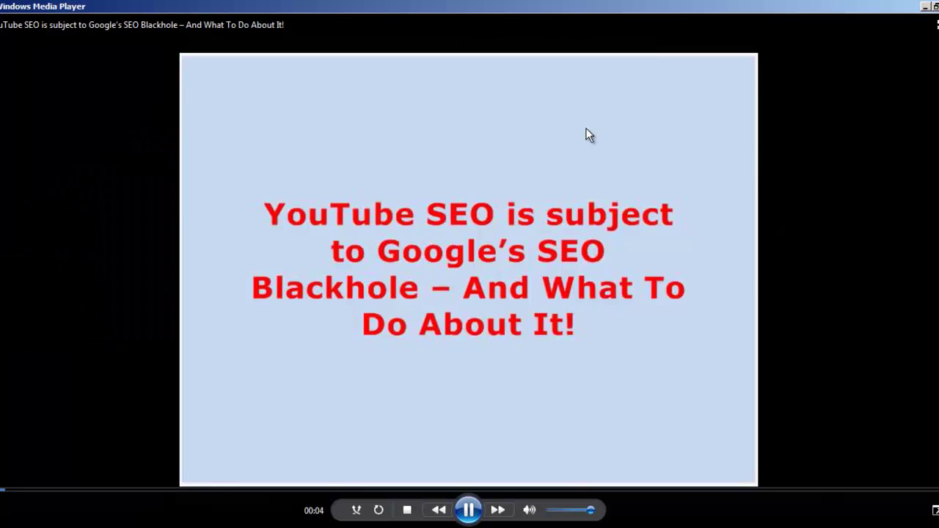